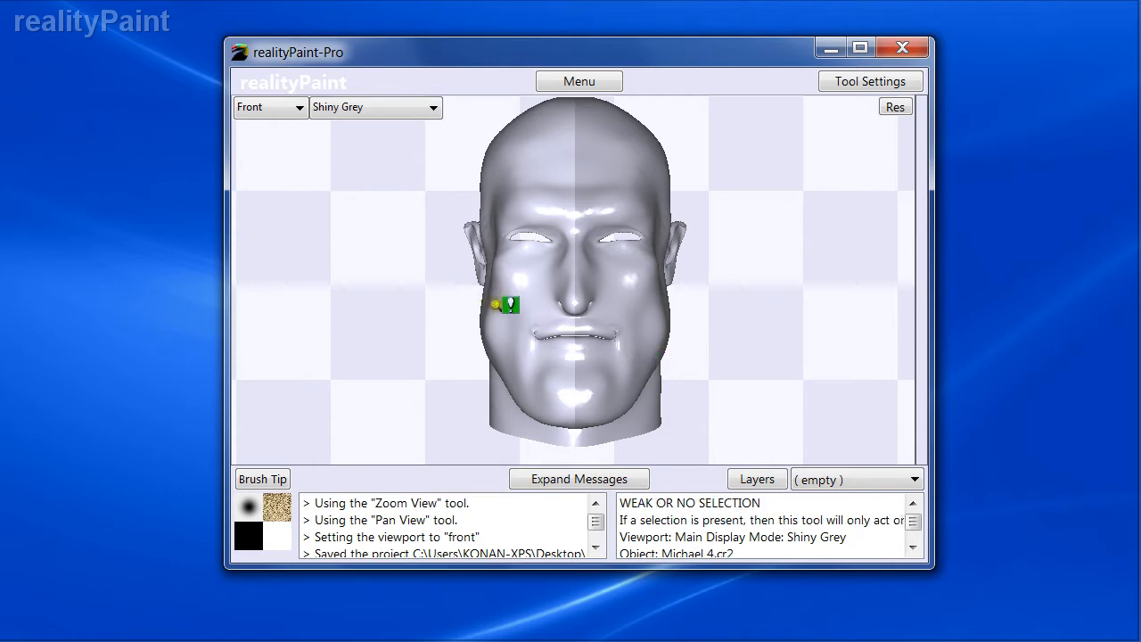
Examine the head model's nose, mouth, cheek and ear in a close three-quarter view
left_click_drag(423, 209, 564, 319)
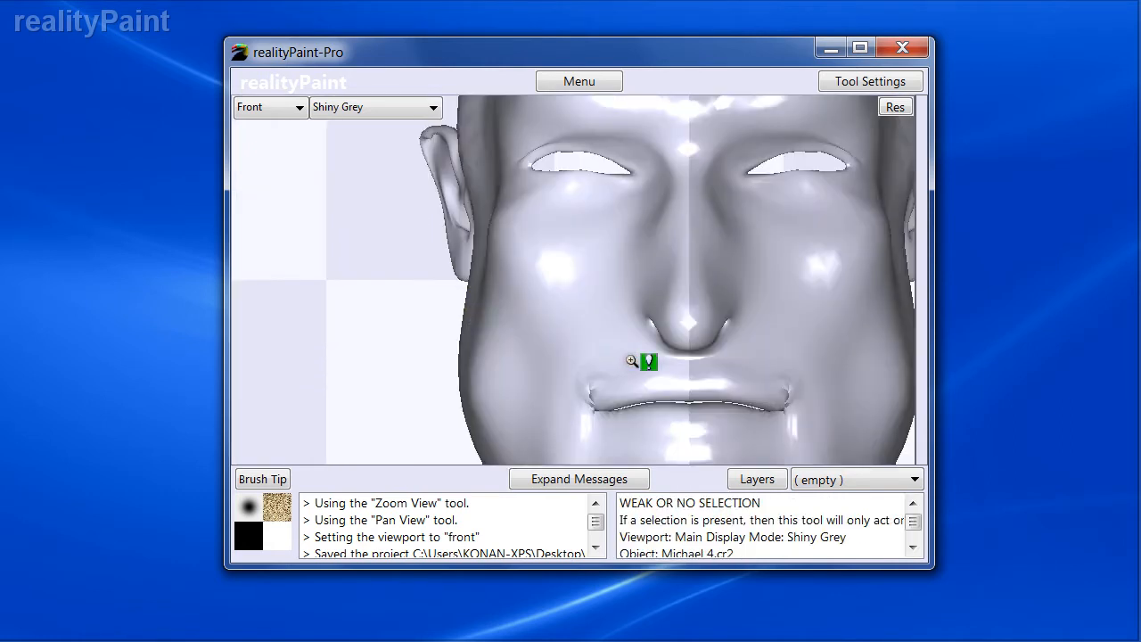
key("r")
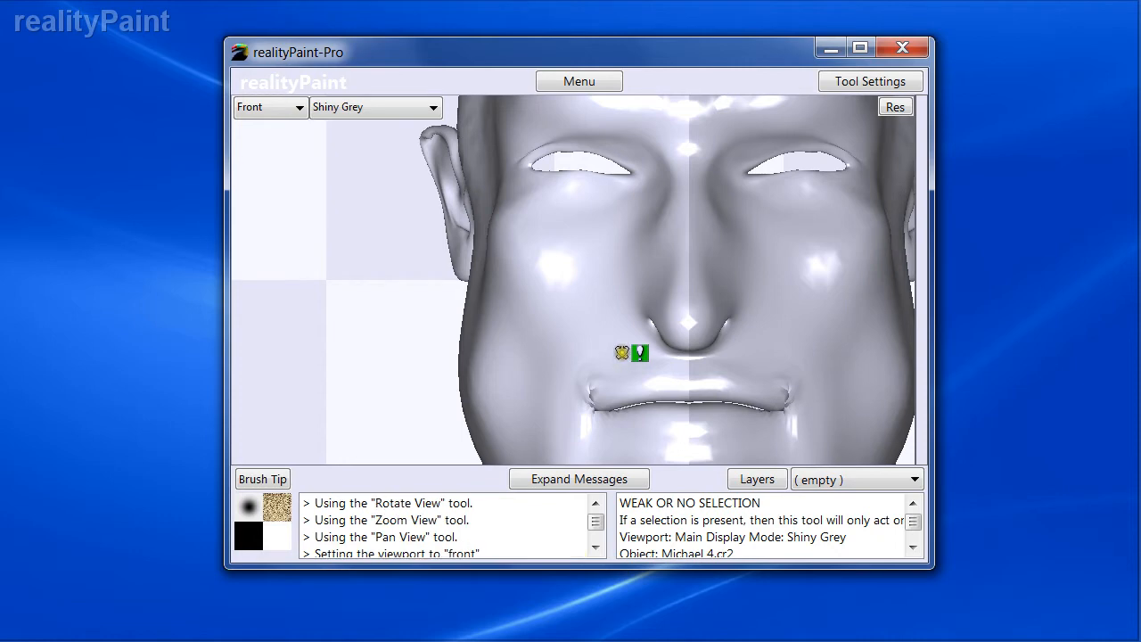
left_click_drag(596, 348, 659, 337)
left_click_drag(565, 247, 621, 266)
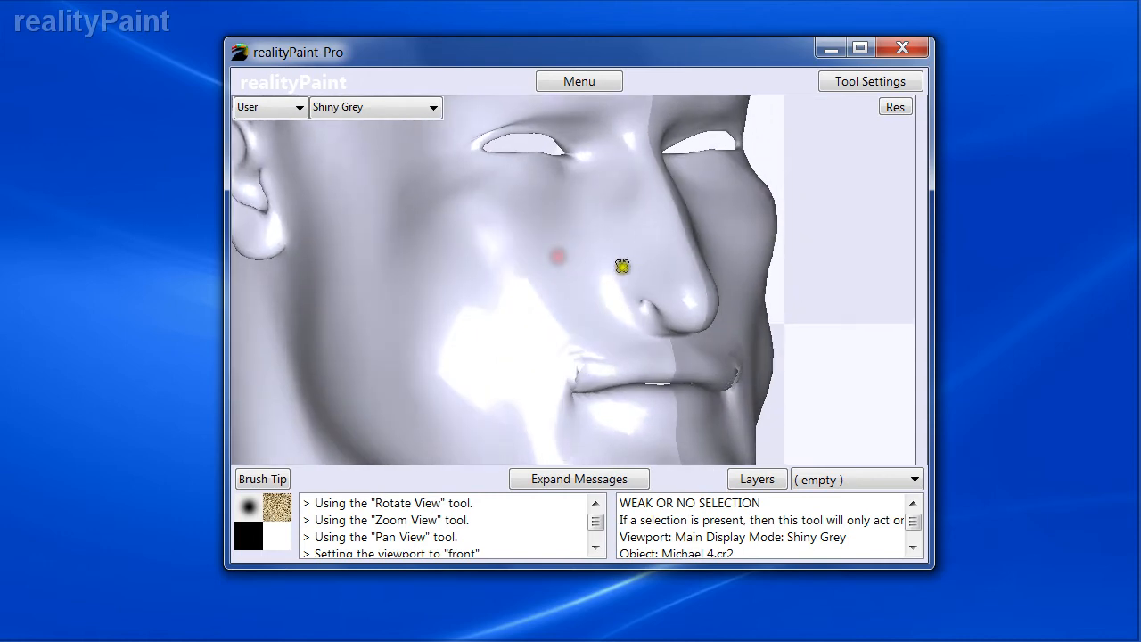
mouse_move(491, 303)
left_mouse_down()
mouse_move(512, 309)
mouse_move(466, 316)
left_mouse_up()
left_click_drag(593, 315, 633, 318)
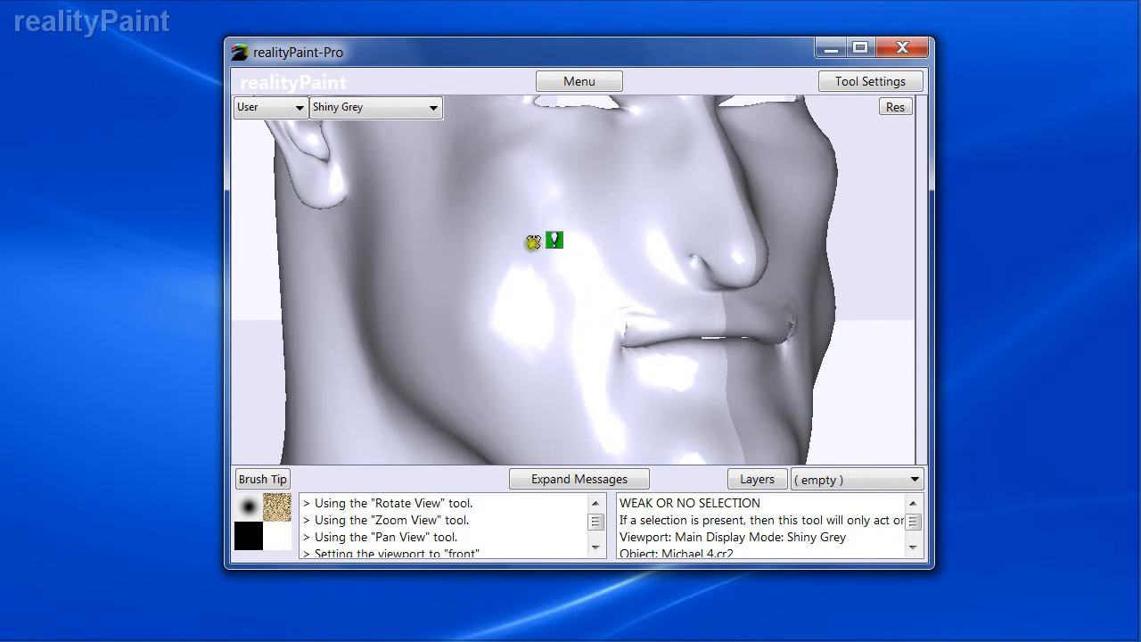
left_click_drag(438, 220, 509, 350)
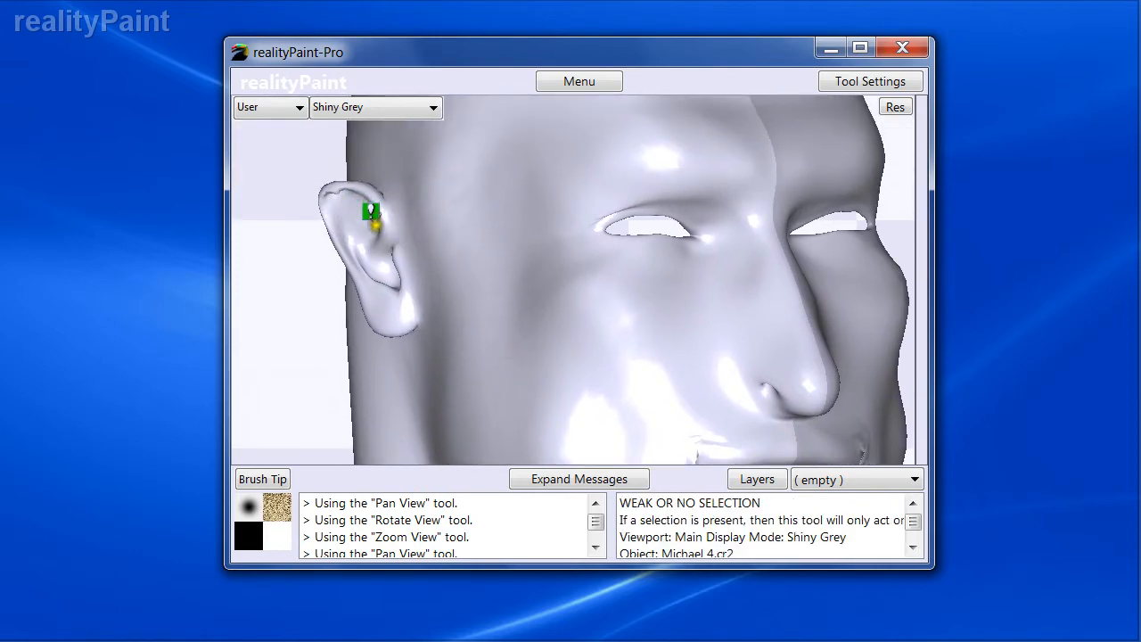
left_click_drag(618, 349, 522, 283)
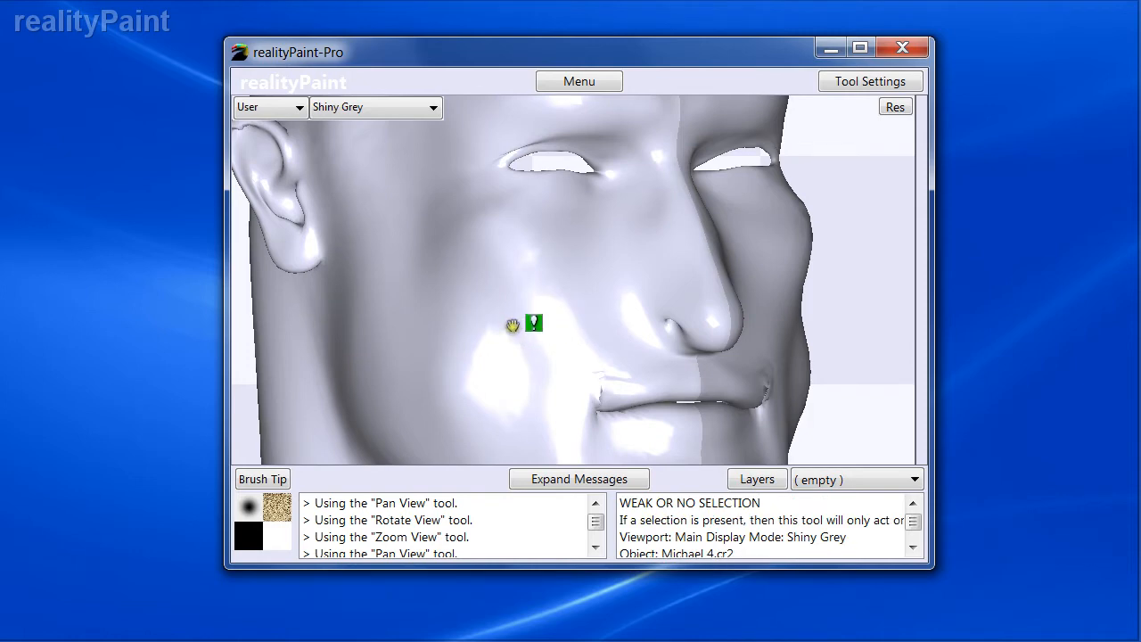
Try the Touchup Chisel with its type set to Unmorph on the nostril area, then undo the stroke
right_click(625, 268)
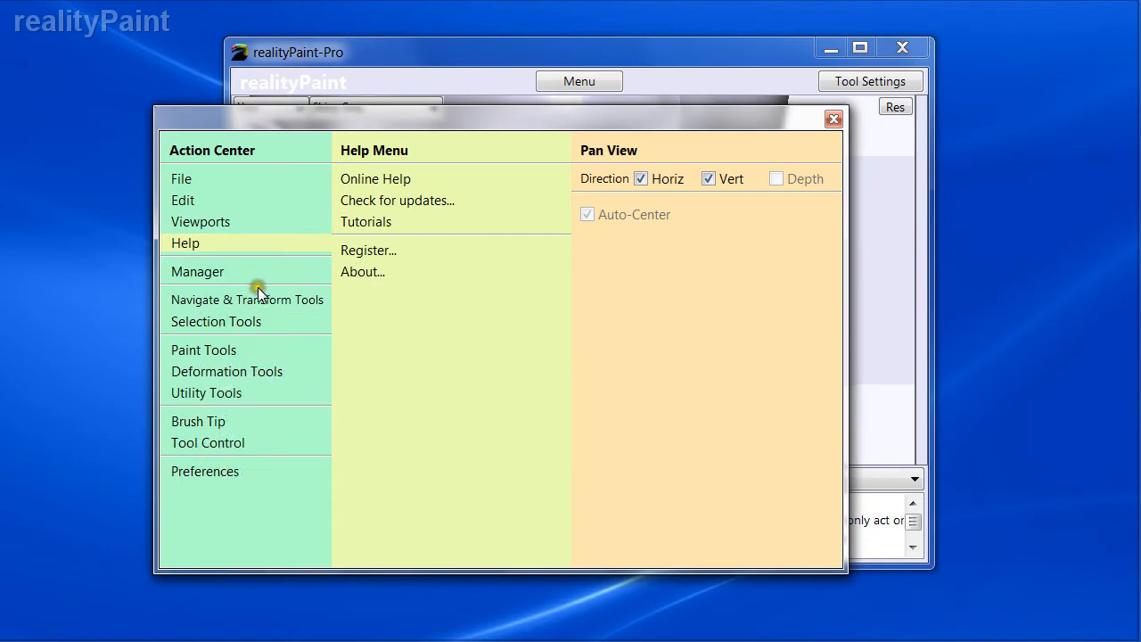
left_click(231, 369)
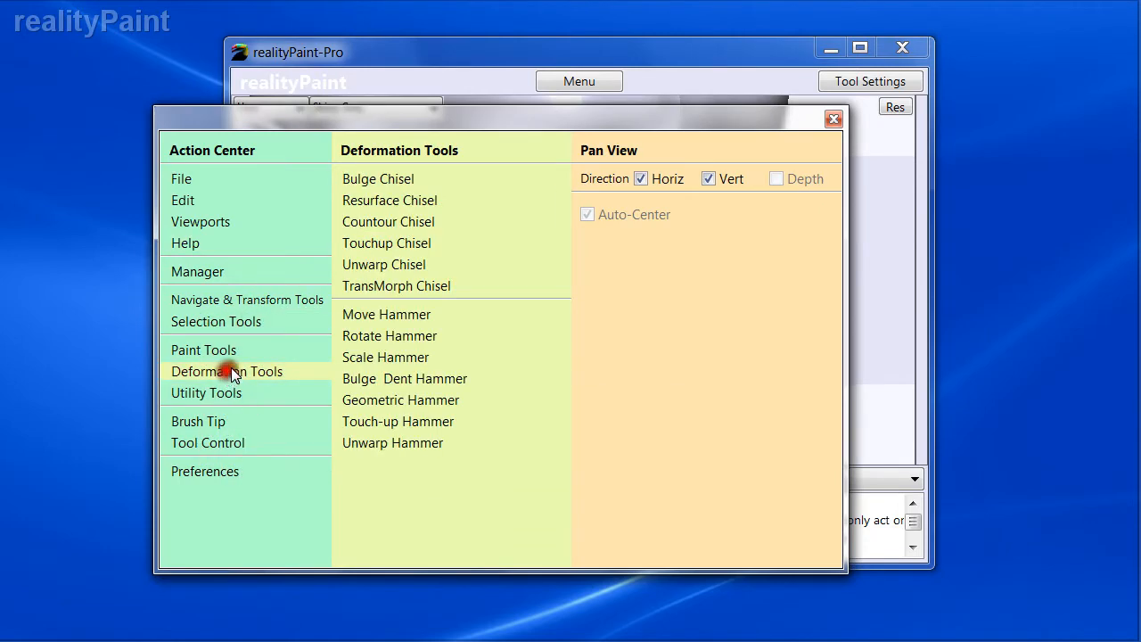
left_click(383, 243)
left_click(772, 211)
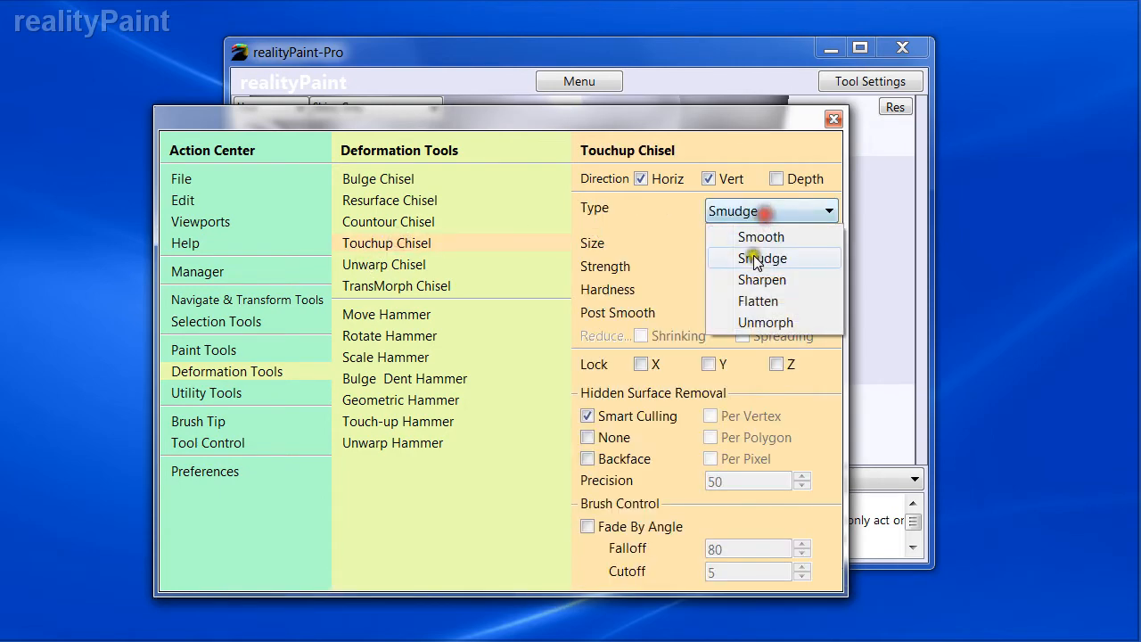
left_click(754, 322)
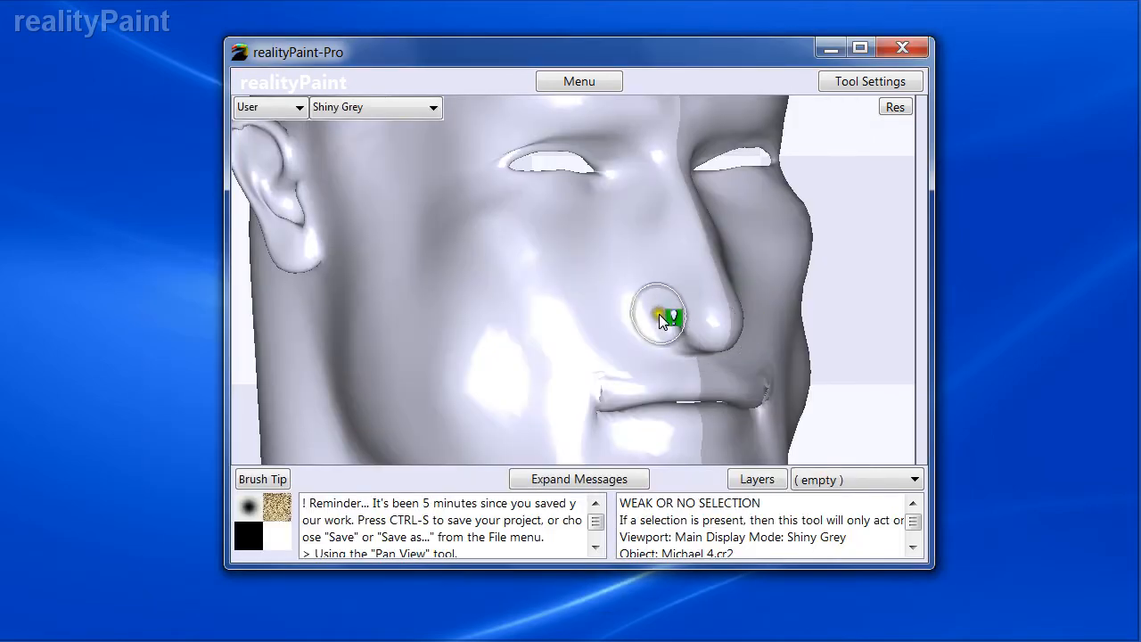
mouse_move(650, 307)
left_mouse_down()
mouse_move(666, 266)
mouse_move(696, 332)
mouse_move(713, 307)
mouse_move(687, 247)
mouse_move(714, 322)
mouse_move(683, 311)
mouse_move(670, 326)
mouse_move(683, 310)
mouse_move(735, 357)
left_mouse_up()
key("ctrl+z")
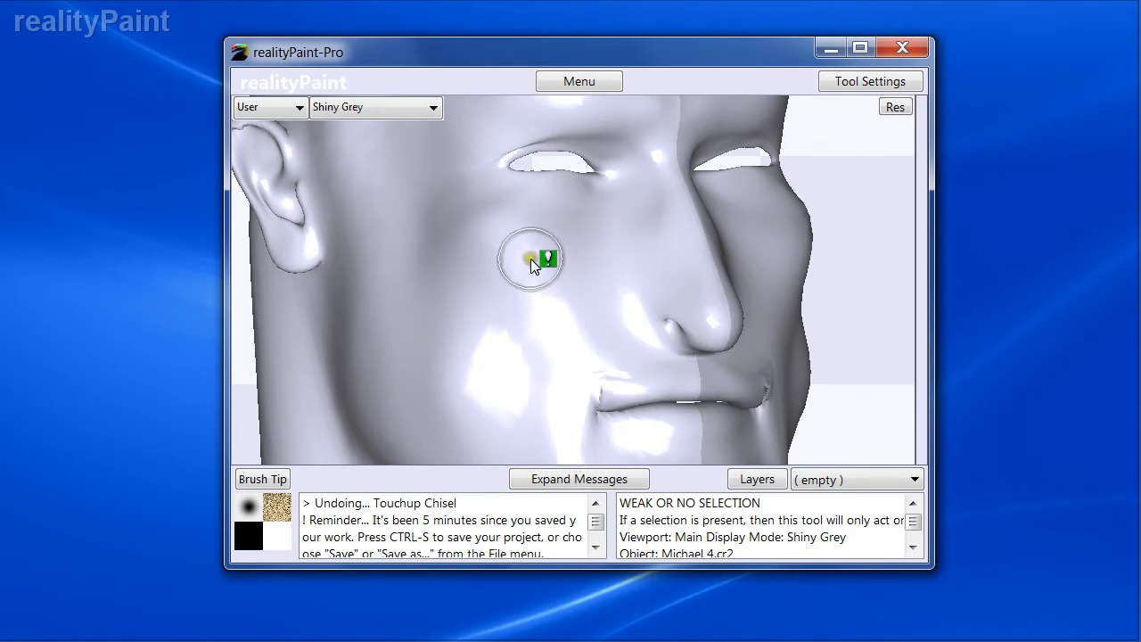
Switch to the Unwarp Chisel and review its settings, leaving them as they are
right_click(550, 303)
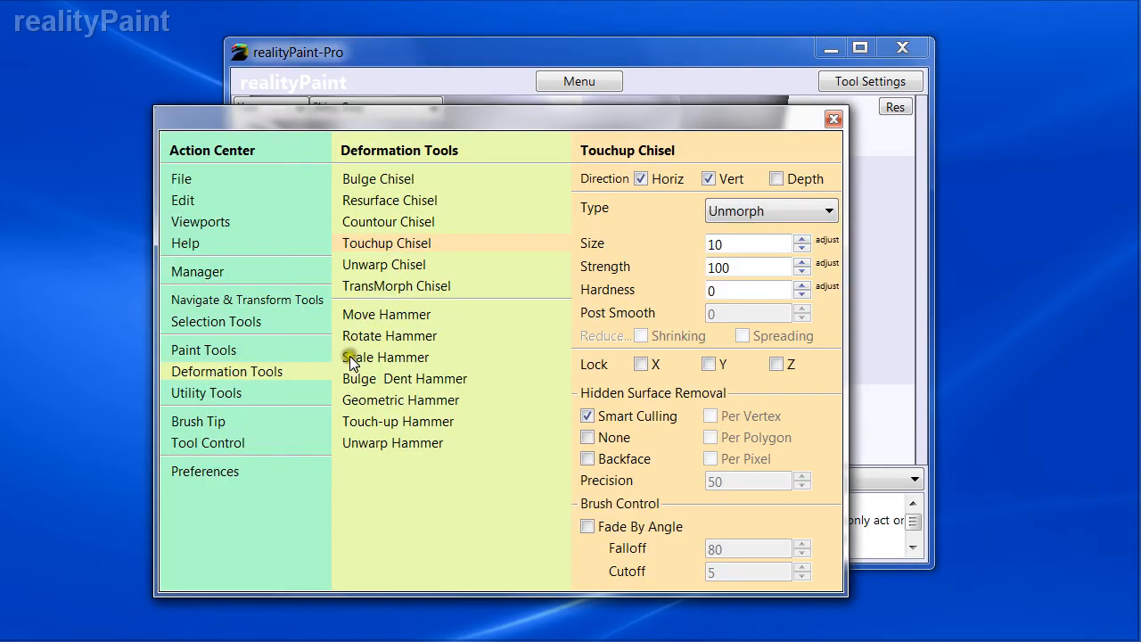
left_click(393, 265)
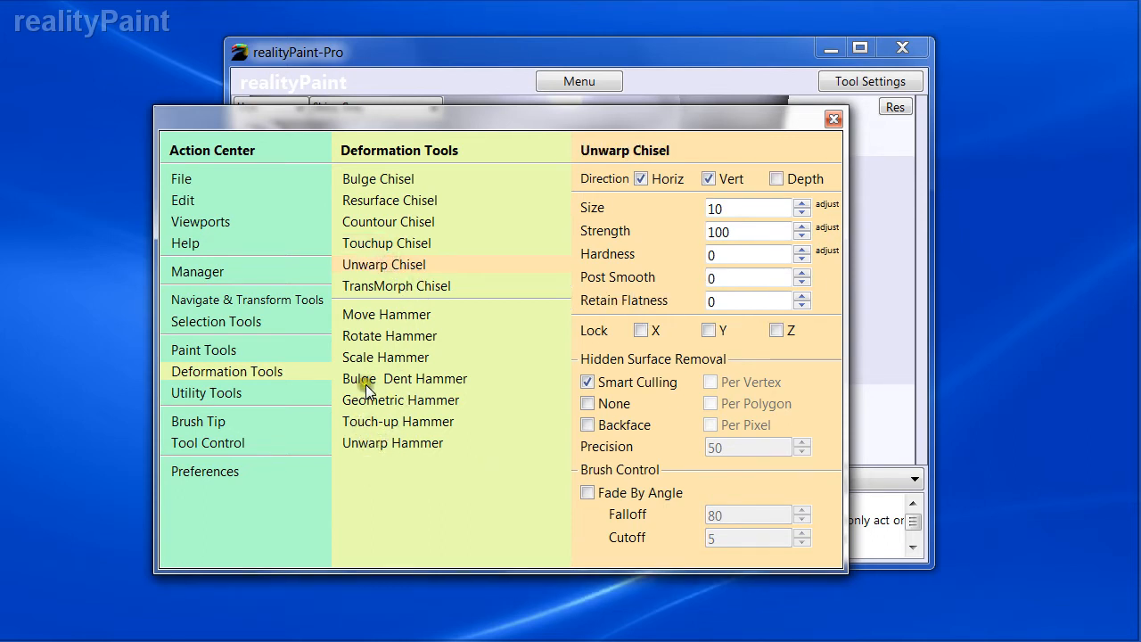
left_click(388, 271)
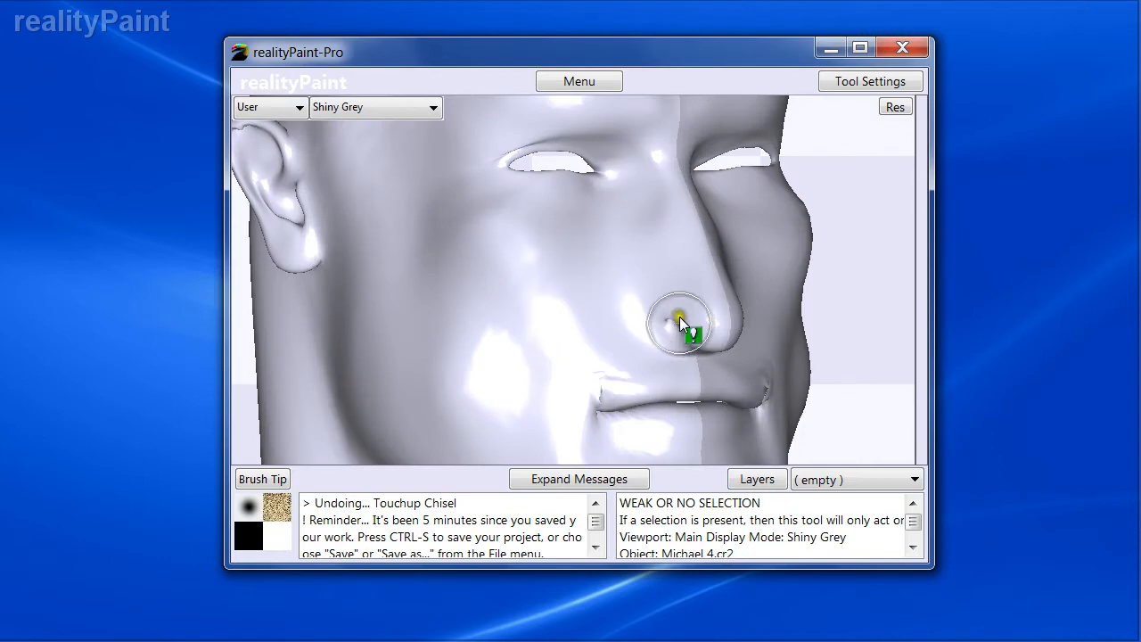
right_click(502, 273)
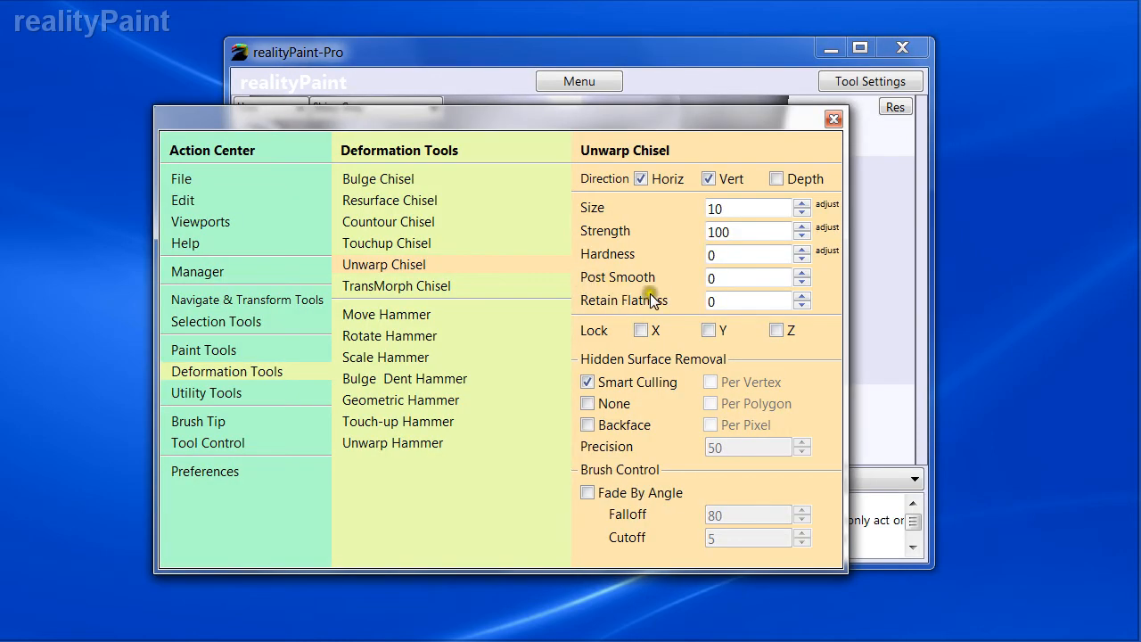
right_click(698, 313)
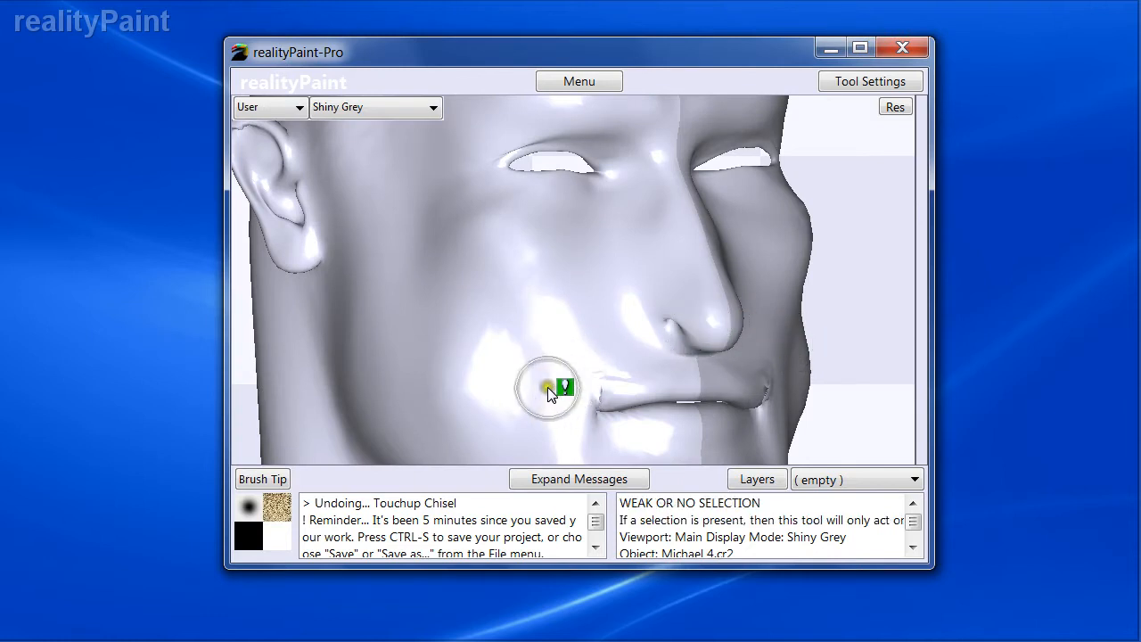
Try unwarping the side of the nose, check the mesh in wireframe, and undo the stroke
mouse_move(663, 291)
left_mouse_down()
mouse_move(649, 314)
mouse_move(664, 326)
mouse_move(643, 338)
mouse_move(647, 270)
mouse_move(668, 326)
mouse_move(695, 333)
mouse_move(682, 331)
mouse_move(681, 299)
mouse_move(643, 306)
mouse_move(657, 282)
mouse_move(683, 313)
mouse_move(685, 294)
mouse_move(652, 309)
mouse_move(709, 336)
mouse_move(700, 327)
left_mouse_up()
key("w")
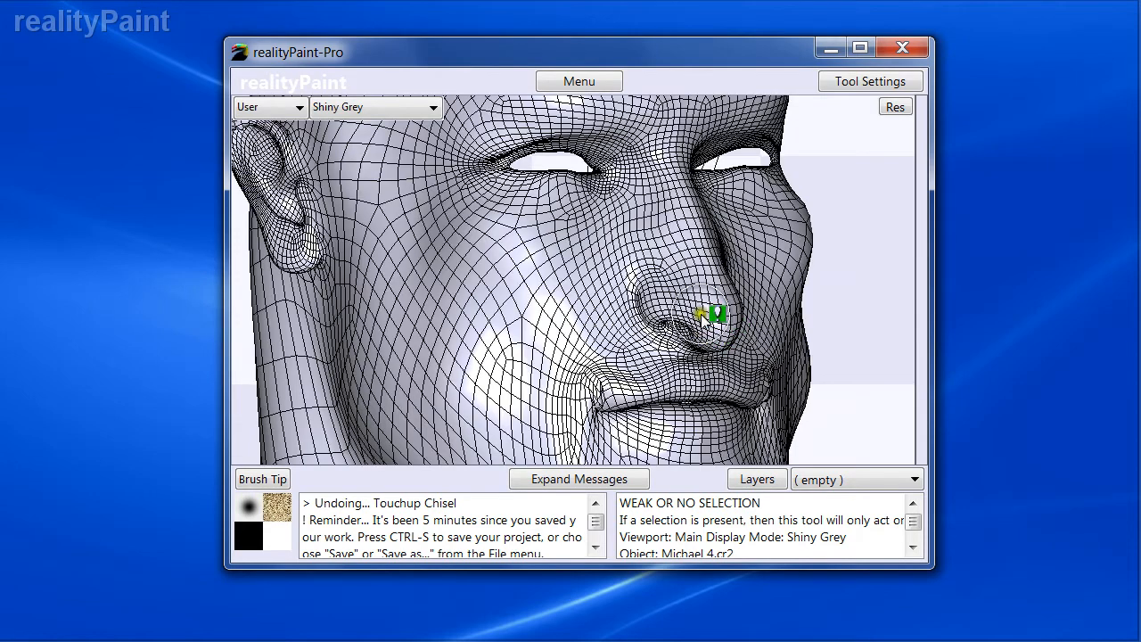
key("ctrl+z")
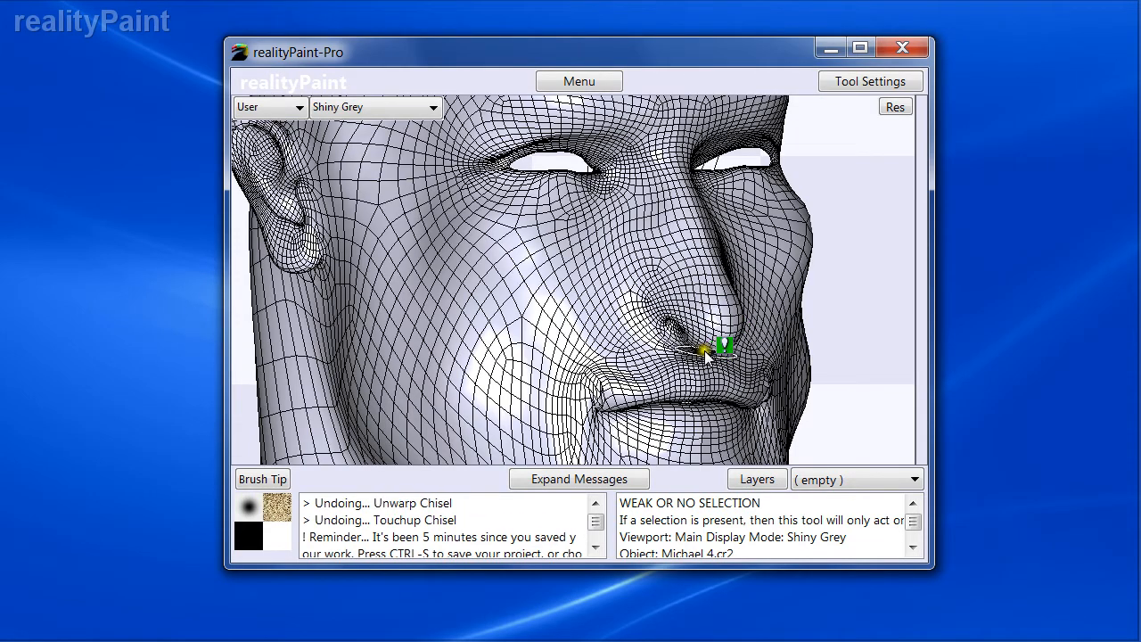
Unwarp the nostril and side of the nose with brush strokes, turning the wireframe overlay off
mouse_move(674, 318)
left_mouse_down()
mouse_move(656, 311)
mouse_move(669, 298)
mouse_move(702, 331)
mouse_move(643, 279)
mouse_move(624, 287)
mouse_move(680, 276)
mouse_move(701, 339)
mouse_move(669, 283)
mouse_move(656, 321)
mouse_move(682, 308)
mouse_move(701, 342)
mouse_move(682, 285)
mouse_move(690, 305)
mouse_move(668, 326)
mouse_move(696, 317)
mouse_move(681, 315)
left_mouse_up()
key("w")
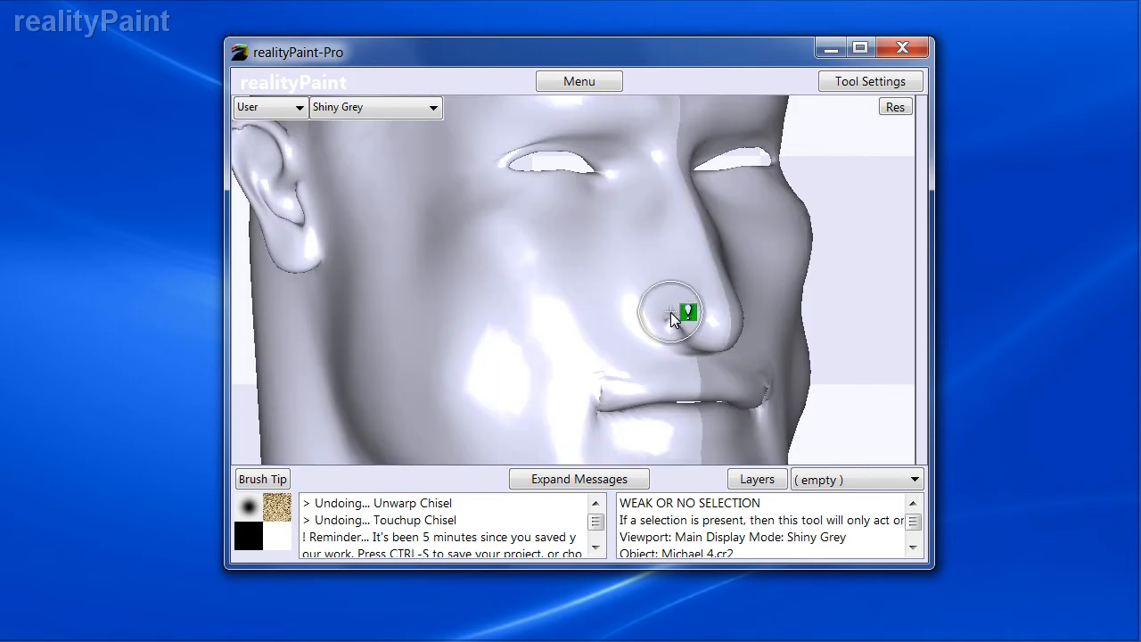
mouse_move(670, 320)
left_mouse_down()
mouse_move(695, 332)
mouse_move(644, 295)
mouse_move(634, 309)
mouse_move(639, 300)
mouse_move(637, 312)
mouse_move(669, 332)
mouse_move(686, 368)
mouse_move(685, 339)
left_mouse_up()
left_click(675, 329)
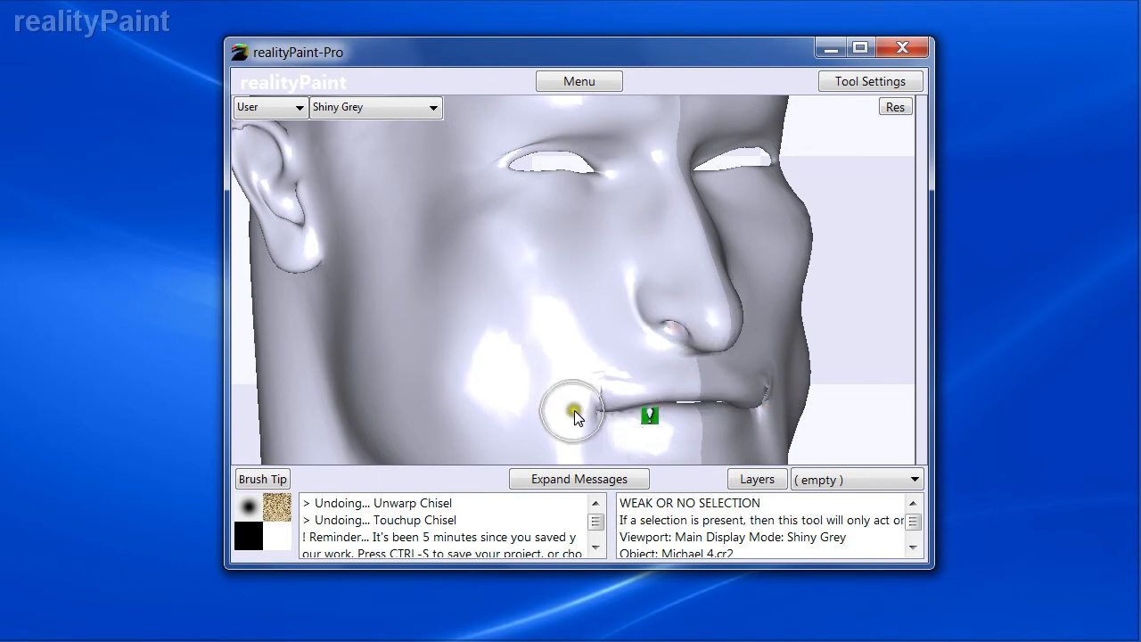
Unwarp the distorted mouth corner and the lips with the Unwarp Chisel
right_click(639, 402)
left_click(631, 406)
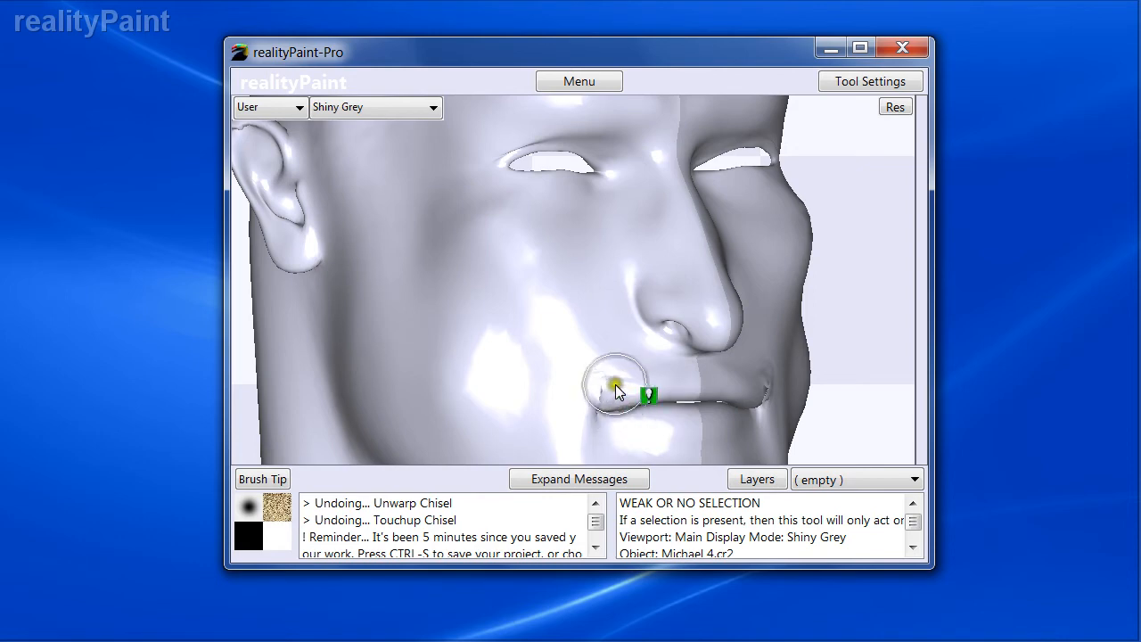
mouse_move(599, 401)
left_mouse_down()
mouse_move(616, 384)
mouse_move(594, 396)
mouse_move(667, 377)
mouse_move(580, 395)
mouse_move(687, 377)
mouse_move(609, 410)
mouse_move(679, 426)
mouse_move(616, 417)
mouse_move(679, 390)
left_mouse_up()
left_click(668, 393)
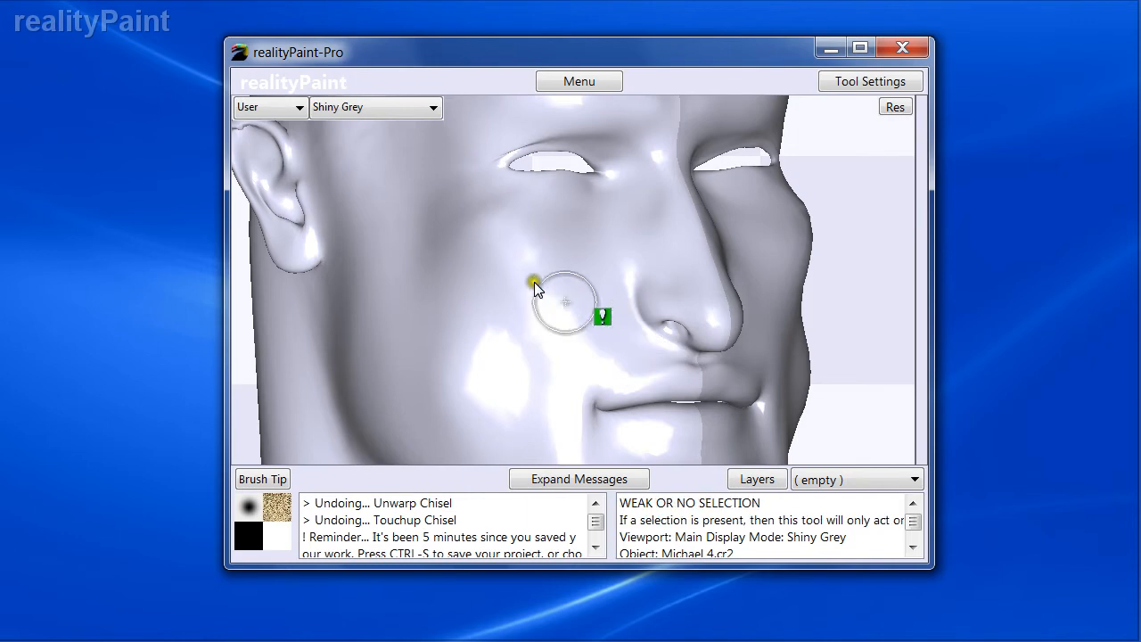
Frame the ear in a close-up and reactivate the Unwarp Chisel
key("space")
left_click_drag(405, 233, 545, 342)
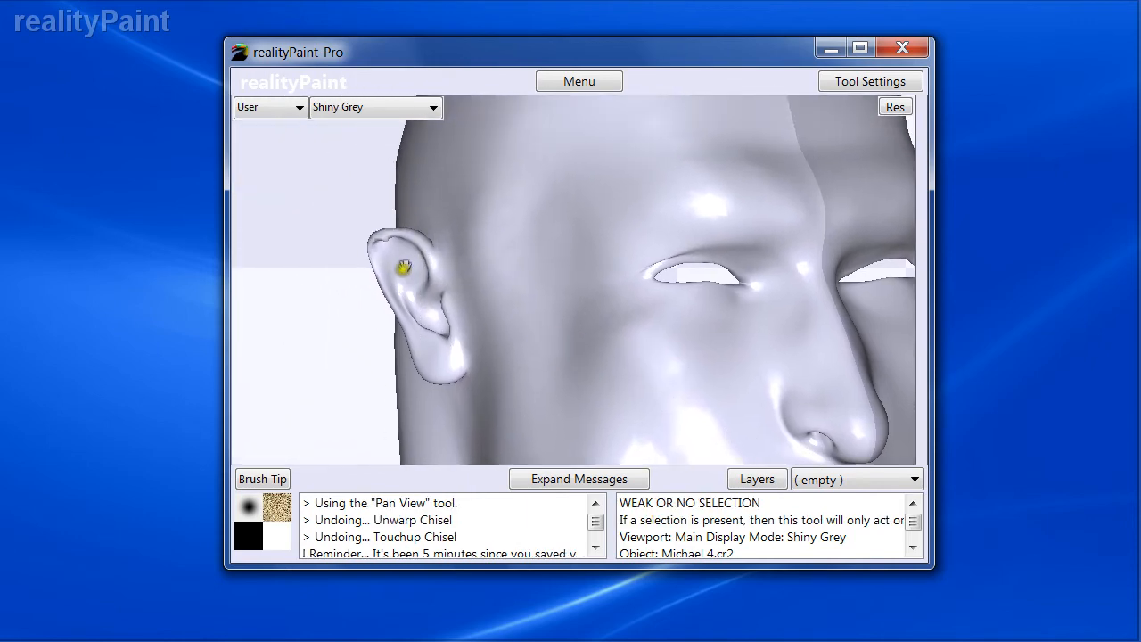
key("ctrl+space")
left_click_drag(335, 216, 490, 331)
key("w")
key("w")
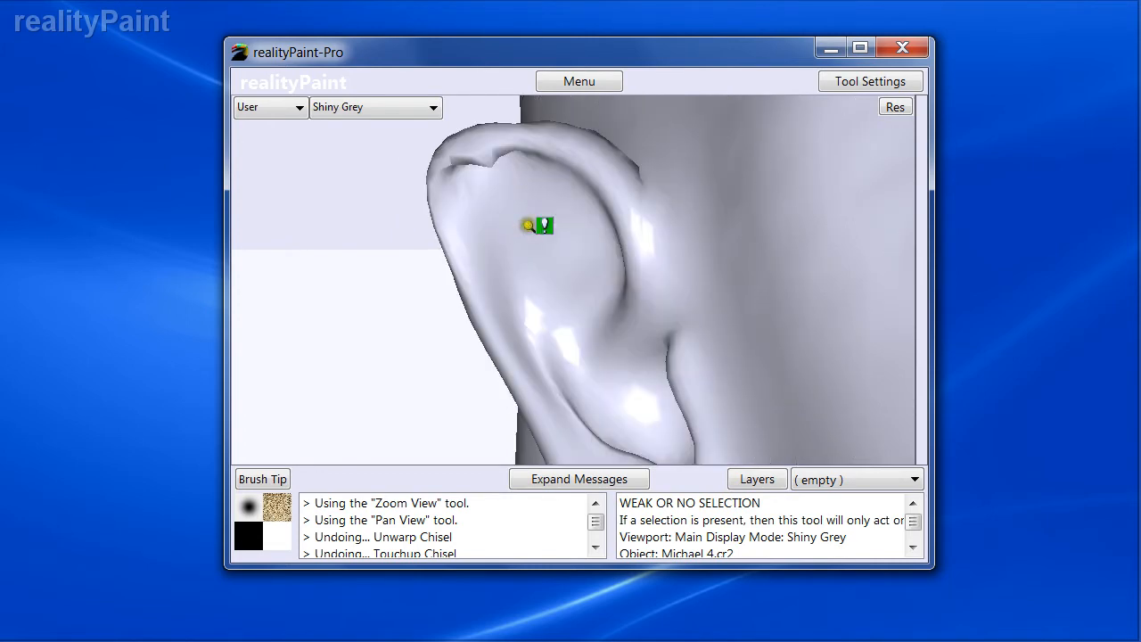
right_click(494, 220)
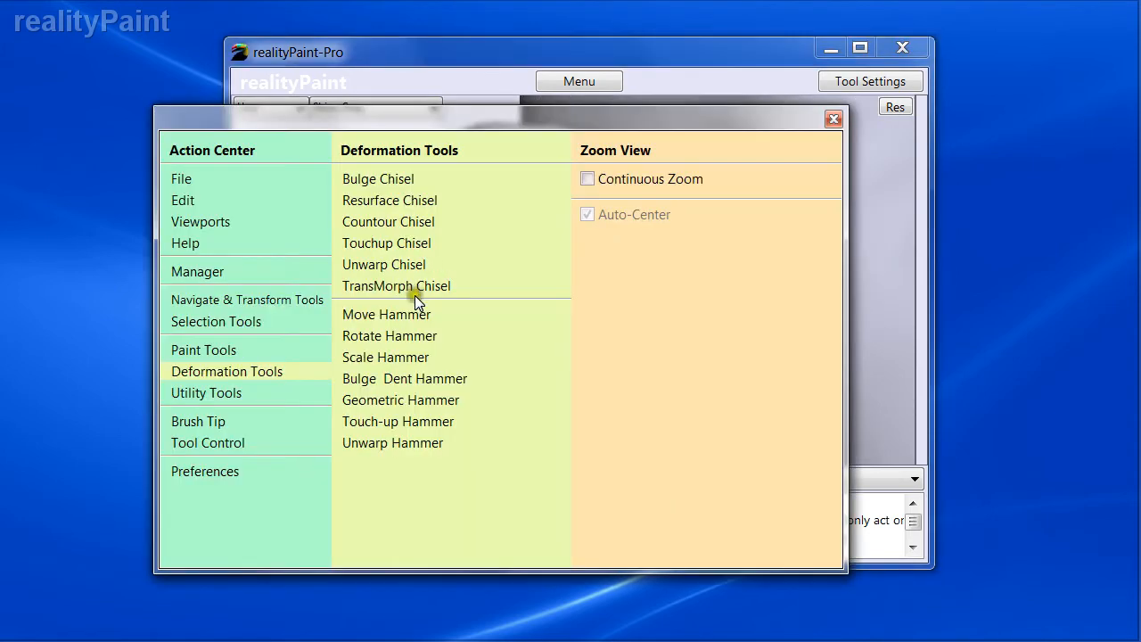
left_click(392, 266)
Try unwarping the inside of the ear, turn on the wireframe overlay, and undo the stroke
mouse_move(520, 253)
left_mouse_down()
mouse_move(528, 198)
mouse_move(457, 171)
mouse_move(506, 144)
mouse_move(588, 170)
mouse_move(451, 163)
mouse_move(451, 183)
mouse_move(509, 188)
mouse_move(554, 243)
mouse_move(547, 184)
mouse_move(570, 164)
mouse_move(528, 204)
mouse_move(577, 227)
mouse_move(546, 313)
mouse_move(591, 264)
mouse_move(537, 259)
mouse_move(503, 179)
mouse_move(466, 190)
mouse_move(531, 300)
mouse_move(572, 239)
mouse_move(520, 265)
mouse_move(530, 316)
mouse_move(534, 267)
mouse_move(551, 266)
mouse_move(522, 308)
mouse_move(584, 243)
mouse_move(611, 244)
mouse_move(511, 287)
mouse_move(540, 294)
mouse_move(550, 377)
mouse_move(623, 452)
mouse_move(511, 238)
mouse_move(607, 445)
mouse_move(525, 240)
mouse_move(562, 234)
left_mouse_up()
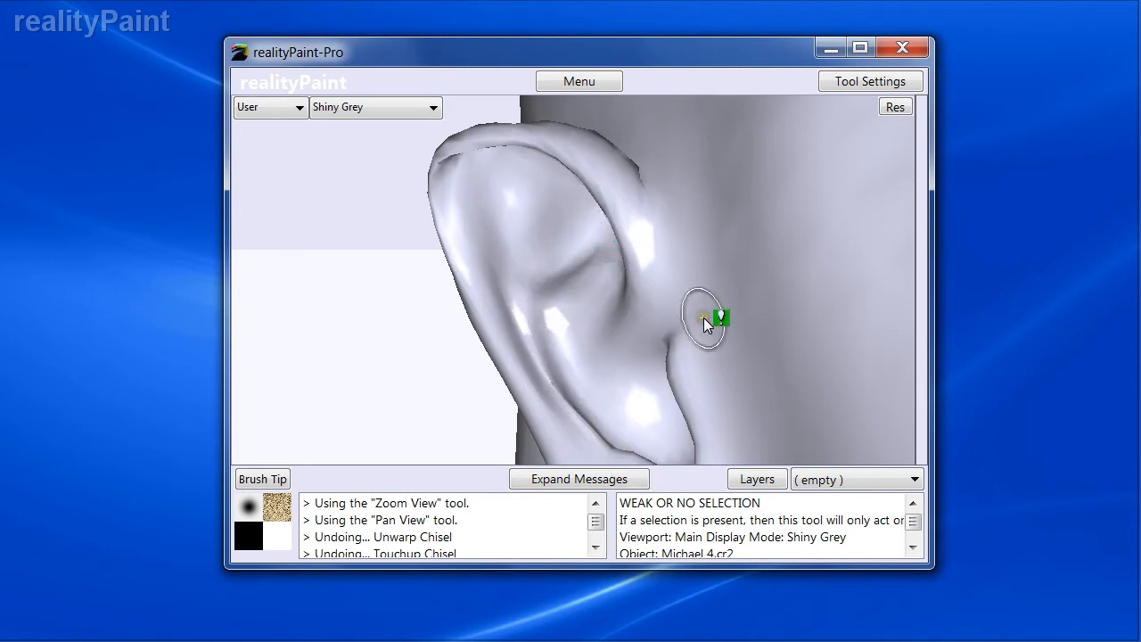
key("w")
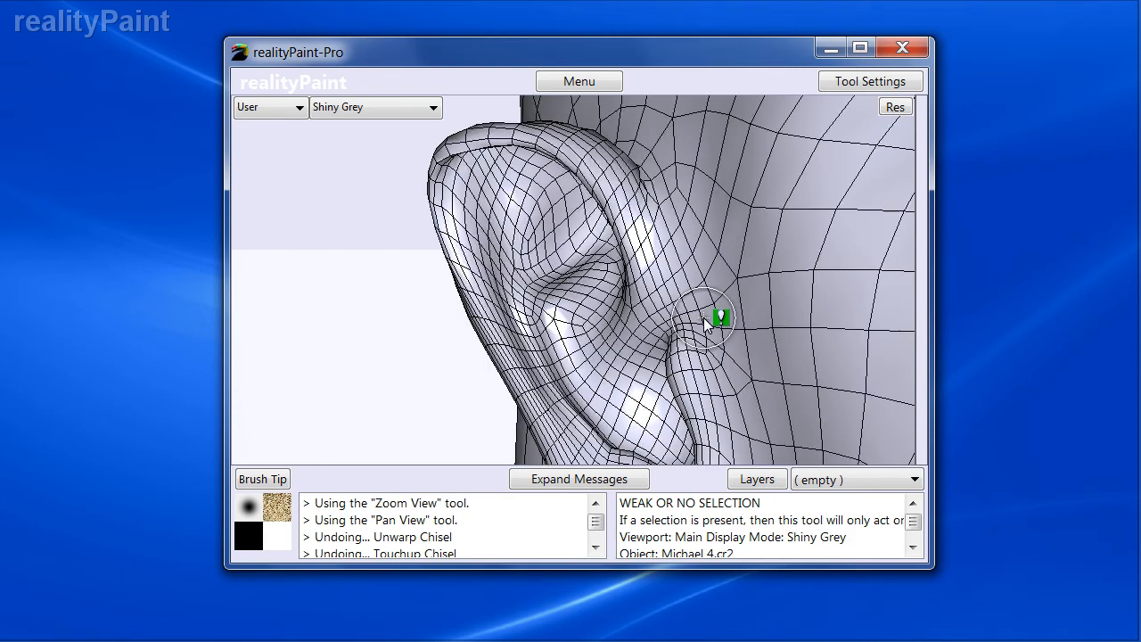
right_click(747, 331)
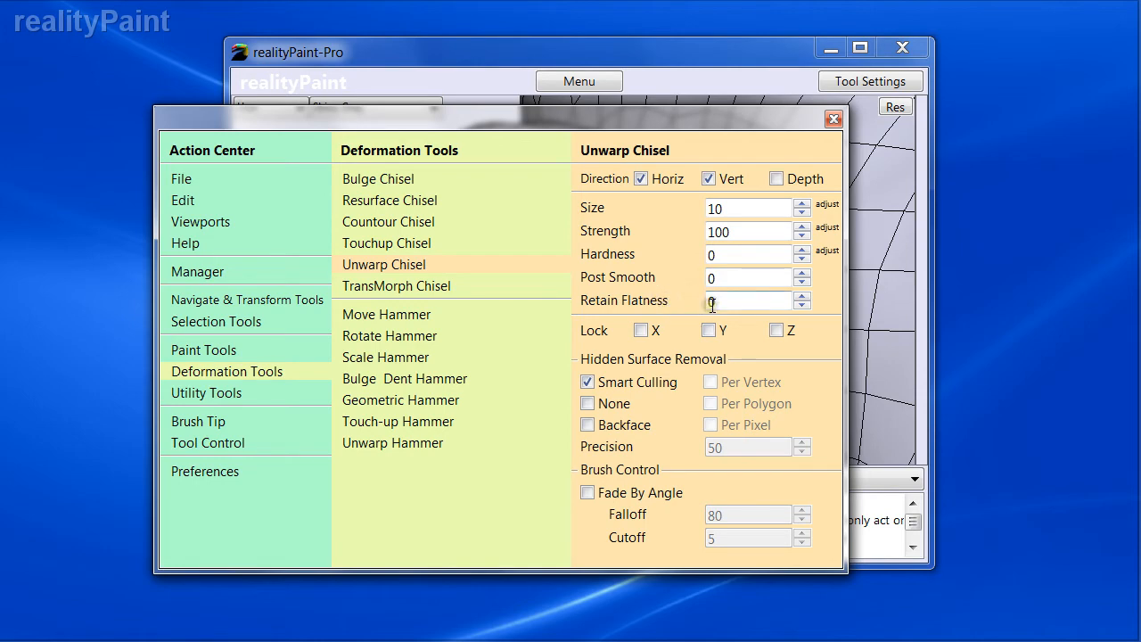
key("Escape")
key("ctrl+z")
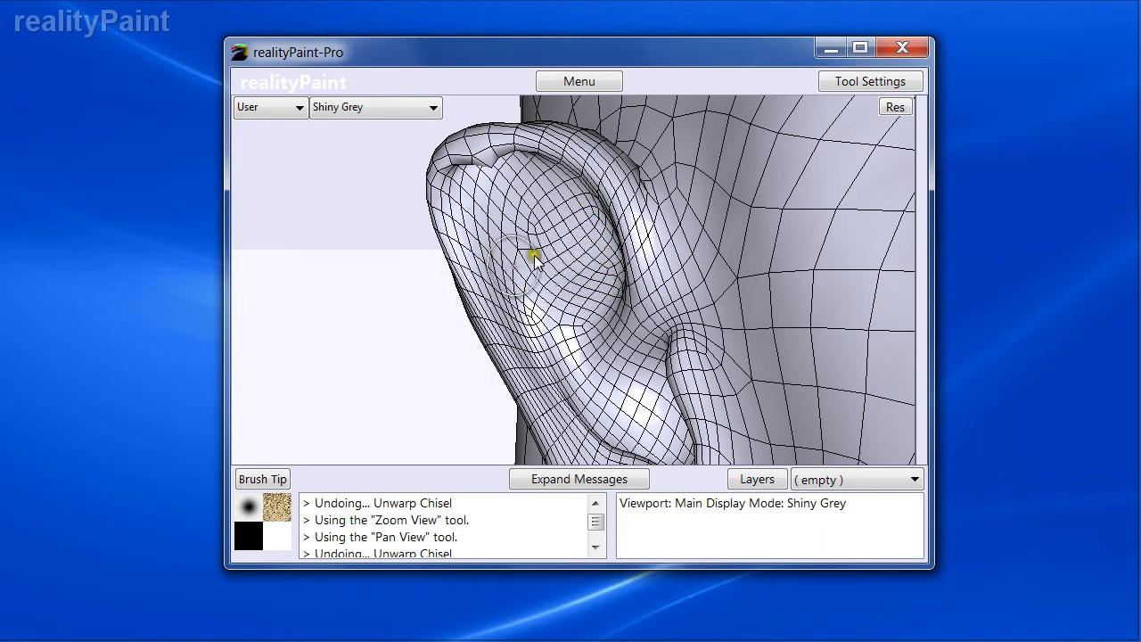
Set the Unwarp Chisel's Retain Flatness to 100 and try it on the inner ear, undoing the stroke
right_click(609, 266)
left_click_drag(741, 301, 560, 280)
type("100")
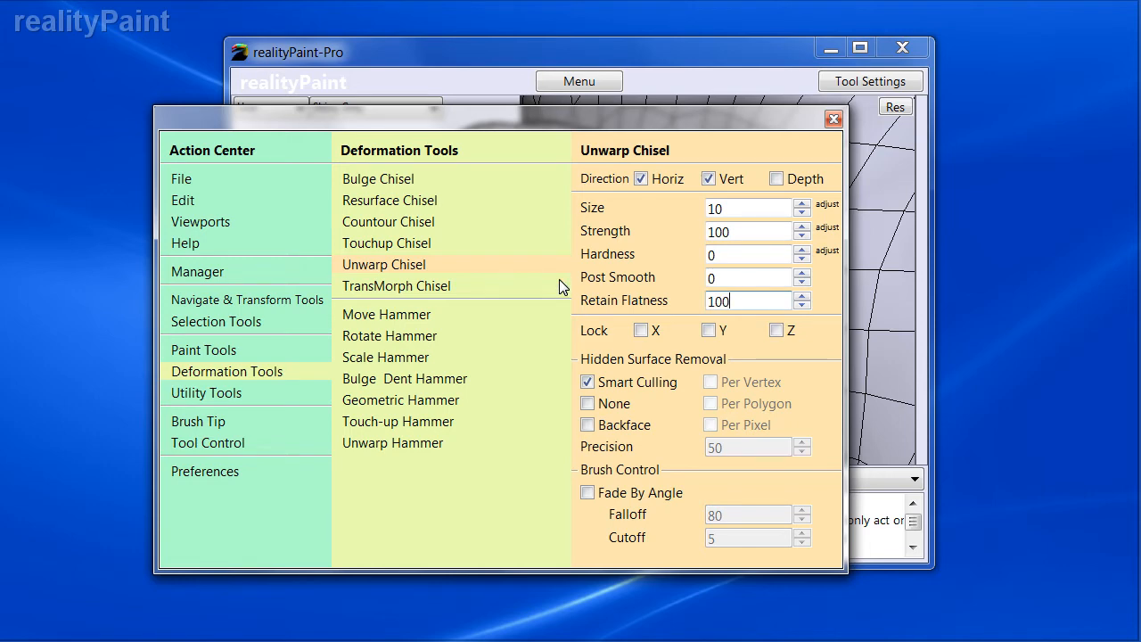
key("Return")
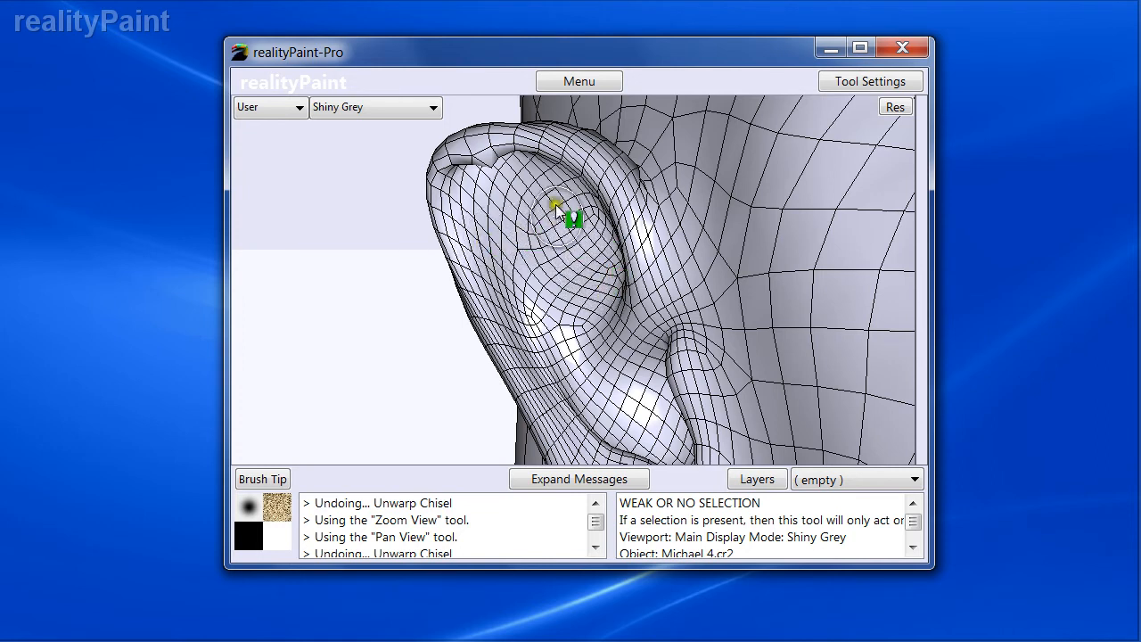
mouse_move(570, 239)
left_mouse_down()
mouse_move(546, 266)
mouse_move(535, 250)
mouse_move(584, 257)
mouse_move(527, 265)
mouse_move(553, 243)
mouse_move(537, 192)
mouse_move(497, 178)
mouse_move(555, 206)
mouse_move(551, 250)
mouse_move(526, 267)
mouse_move(599, 294)
left_mouse_up()
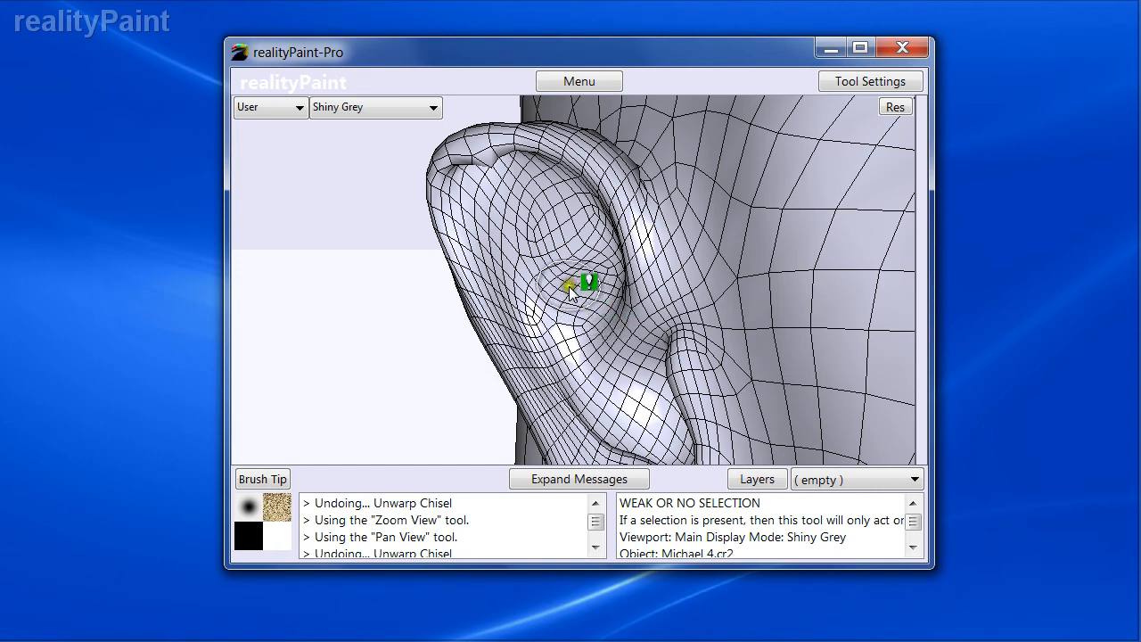
key("ctrl+z")
Switch to the Countour Chisel and carve a stroke across the inner surface of the ear
right_click(593, 294)
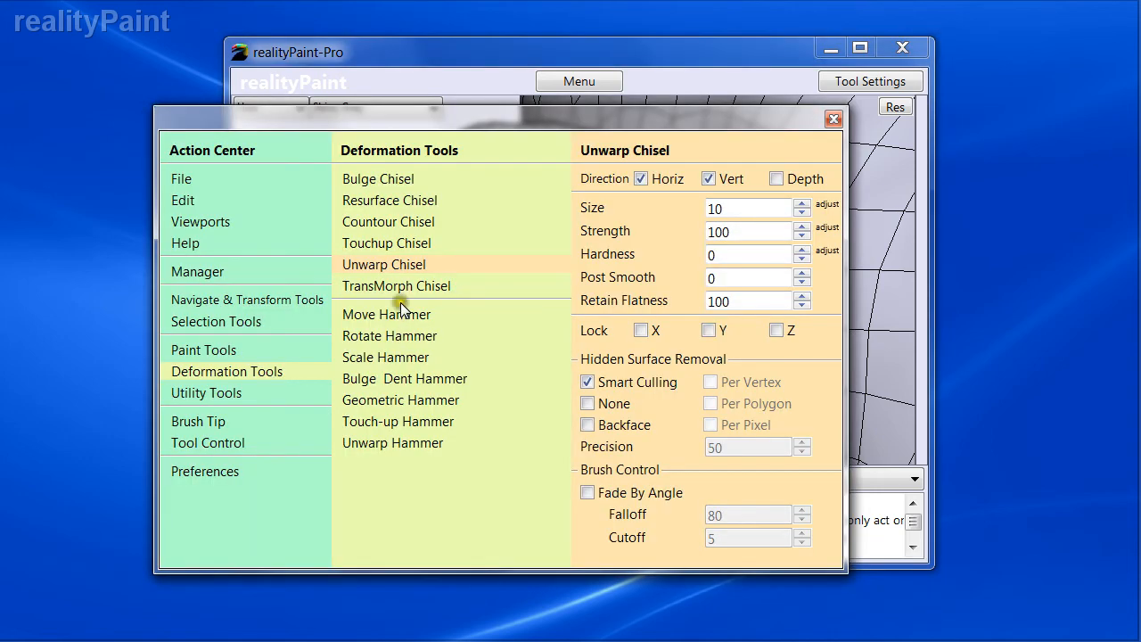
left_click(399, 223)
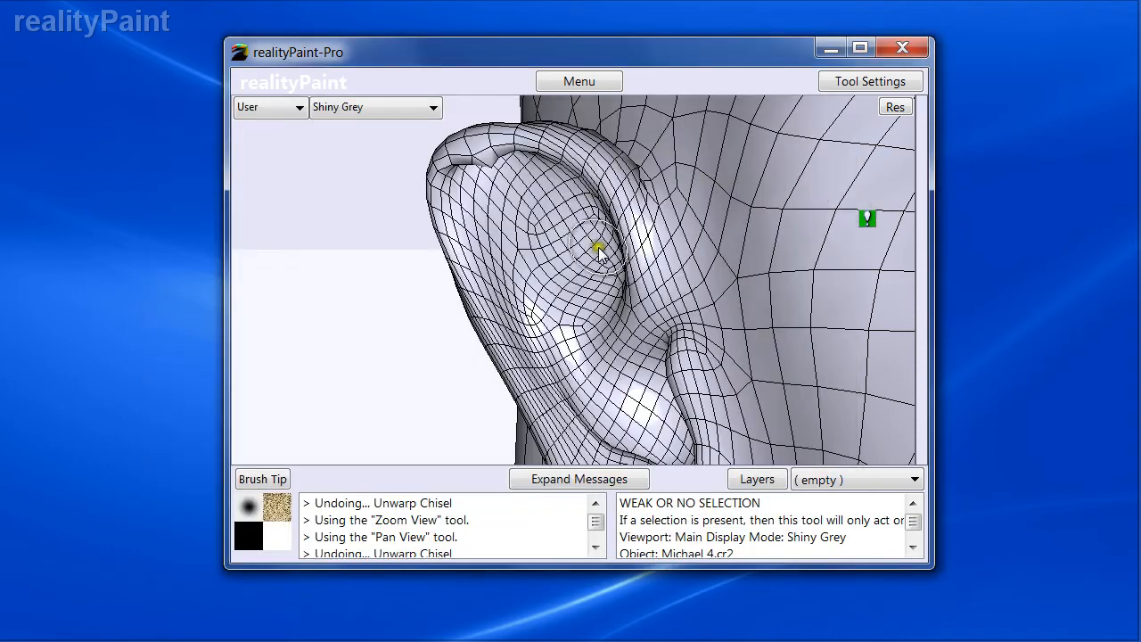
mouse_move(598, 247)
left_mouse_down()
mouse_move(542, 263)
mouse_move(561, 231)
mouse_move(548, 323)
mouse_move(579, 216)
left_mouse_up()
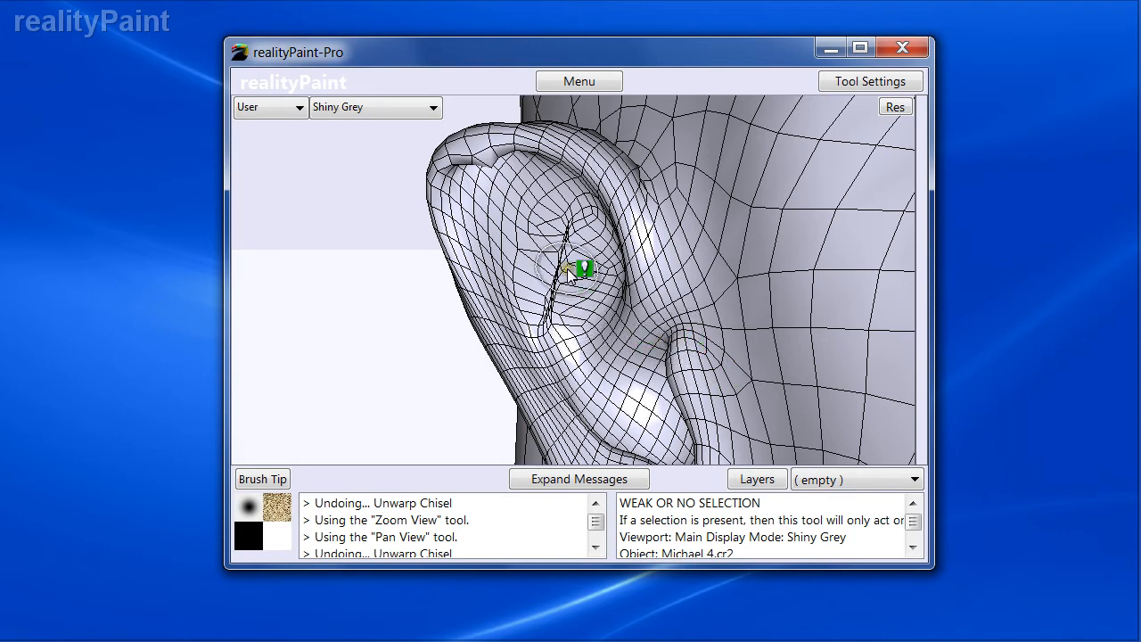
Distort the inner ear with another Countour Chisel stroke and even it out with the Unwarp Chisel
mouse_move(560, 233)
left_mouse_down()
mouse_move(581, 235)
mouse_move(570, 271)
left_mouse_up()
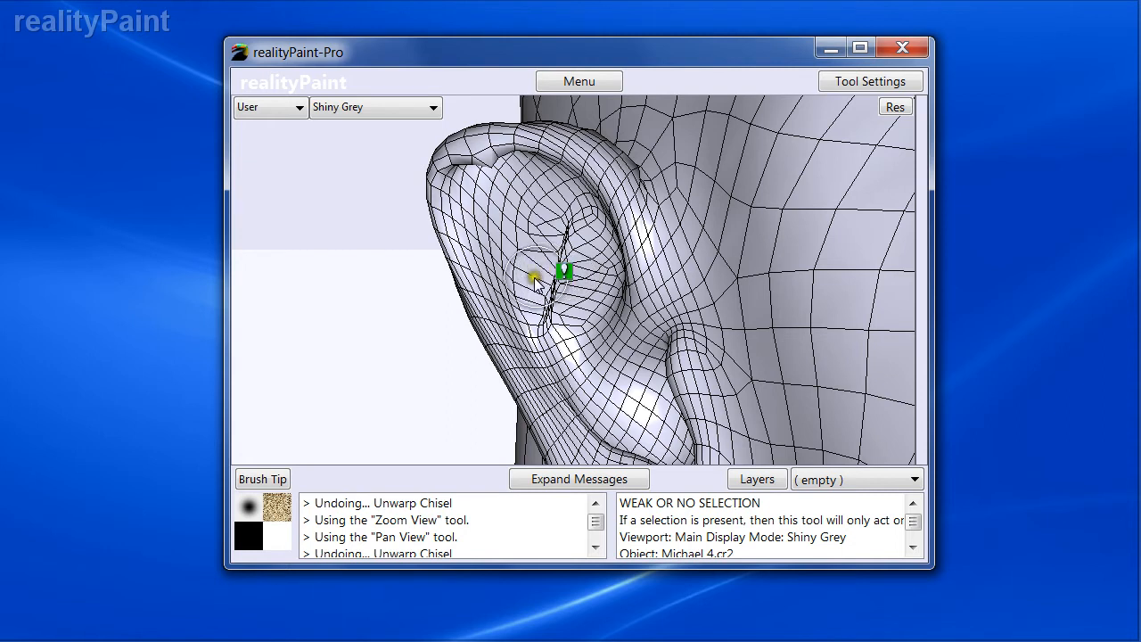
right_click(575, 296)
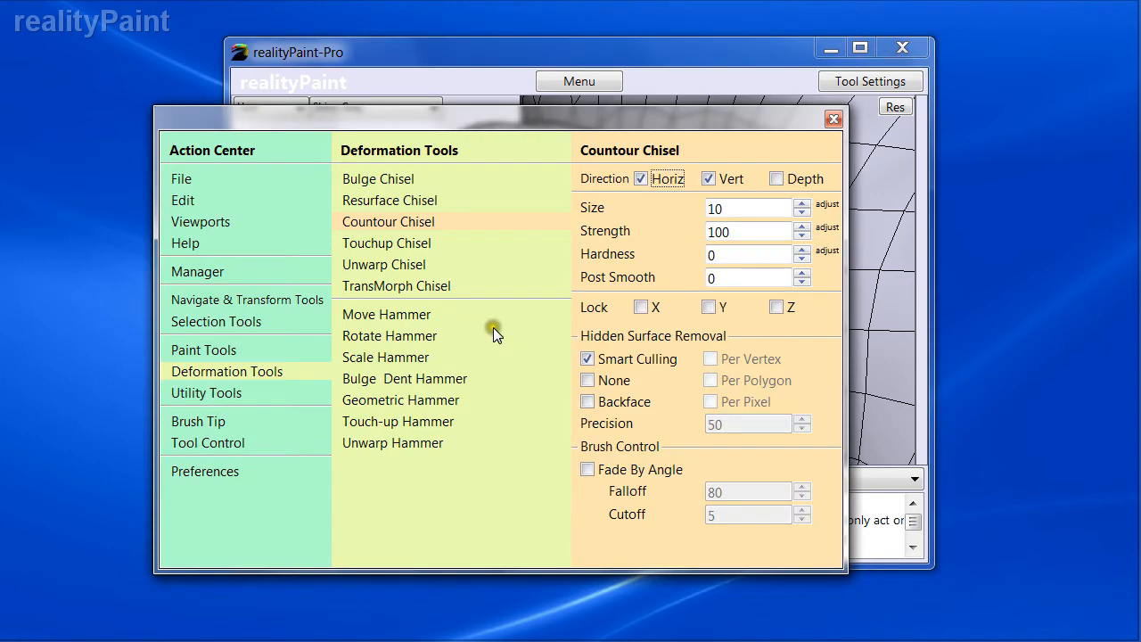
left_click(397, 265)
right_click(392, 273)
right_click(546, 276)
right_click(762, 303)
mouse_move(518, 332)
left_mouse_down()
mouse_move(535, 282)
mouse_move(576, 288)
mouse_move(525, 283)
mouse_move(578, 254)
mouse_move(536, 242)
mouse_move(585, 248)
mouse_move(534, 243)
mouse_move(585, 257)
mouse_move(543, 247)
mouse_move(547, 261)
mouse_move(540, 222)
mouse_move(600, 249)
left_mouse_up()
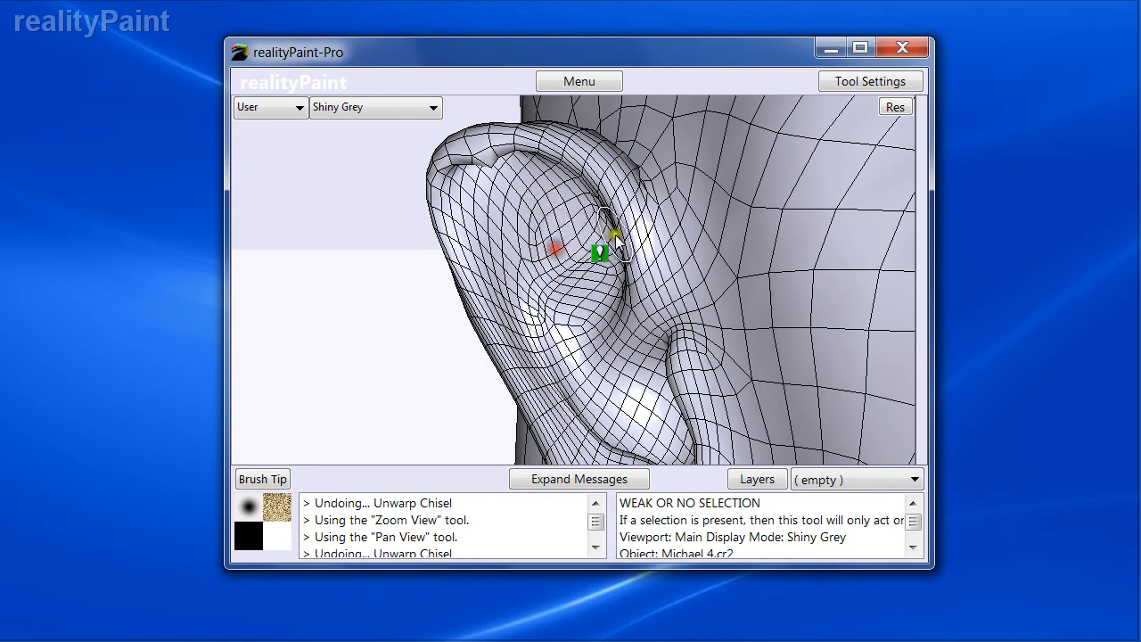
Set the Unwarp Chisel's Retain Flatness to 0, unwarp the inner ear, and turn off the wireframe overlay
right_click(669, 316)
left_click_drag(750, 301, 626, 290)
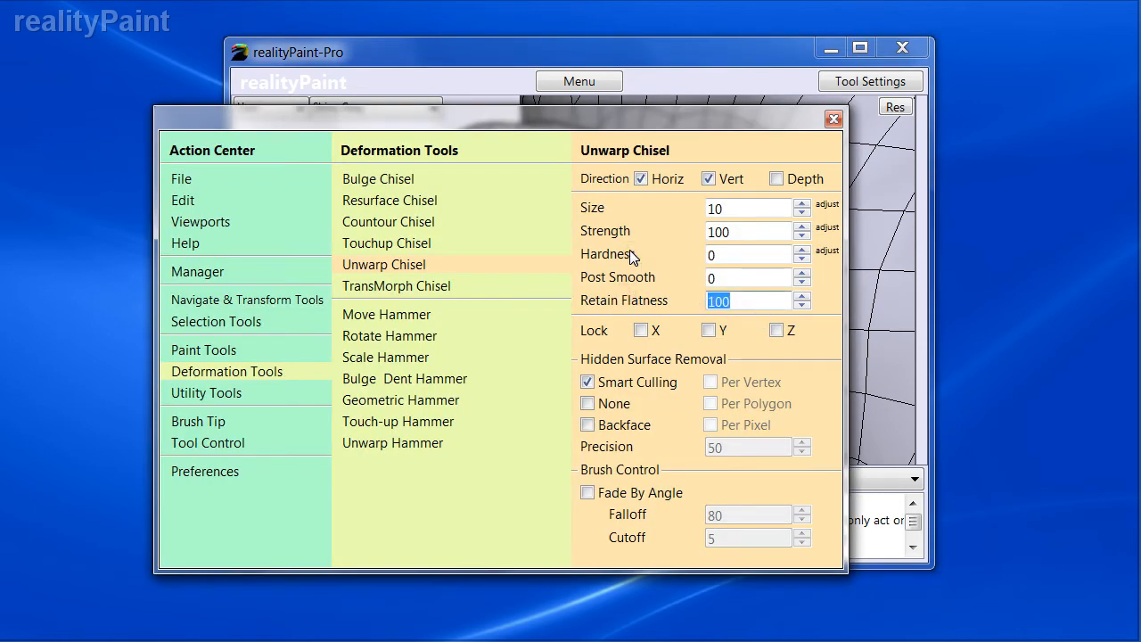
type("0")
key("Return")
mouse_move(557, 275)
left_mouse_down()
mouse_move(529, 237)
mouse_move(516, 321)
mouse_move(540, 273)
mouse_move(577, 315)
mouse_move(559, 253)
mouse_move(582, 276)
mouse_move(536, 328)
mouse_move(594, 244)
mouse_move(501, 172)
mouse_move(473, 165)
mouse_move(451, 183)
mouse_move(566, 178)
mouse_move(456, 196)
mouse_move(465, 178)
mouse_move(622, 268)
left_mouse_up()
key("w")
Brush the Unwarp Chisel over the upper ear, its rim and the inner hollow
left_click_drag(560, 191, 590, 261)
left_click(547, 168)
mouse_move(634, 201)
left_mouse_down()
mouse_move(605, 301)
mouse_move(577, 213)
left_mouse_up()
mouse_move(463, 160)
left_mouse_down()
mouse_move(439, 185)
mouse_move(447, 214)
mouse_move(507, 288)
left_mouse_up()
left_click(552, 257)
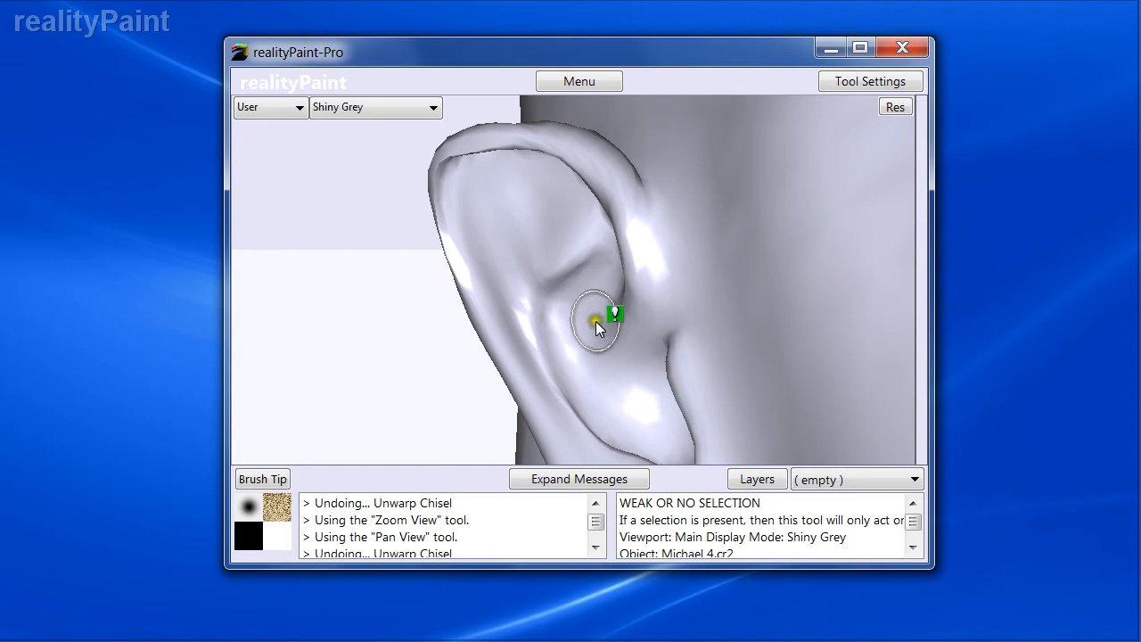
Undo the Unwarp Chisel strokes made on the ear with Retain Flatness at 0
right_click(558, 345)
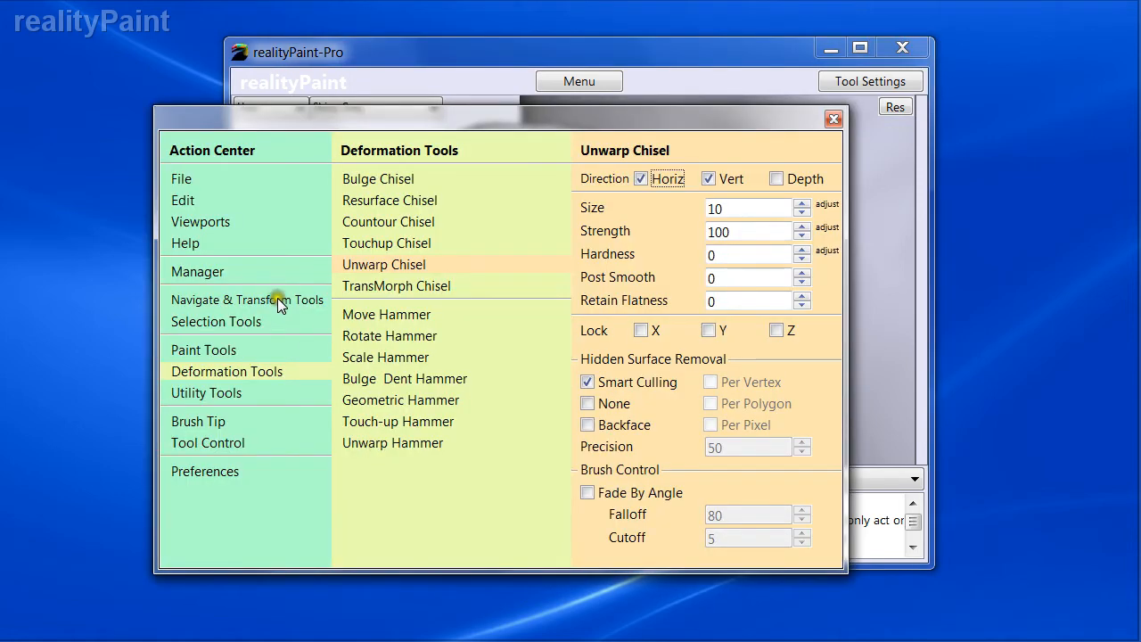
left_click(234, 320)
left_click(639, 147)
left_click(647, 234)
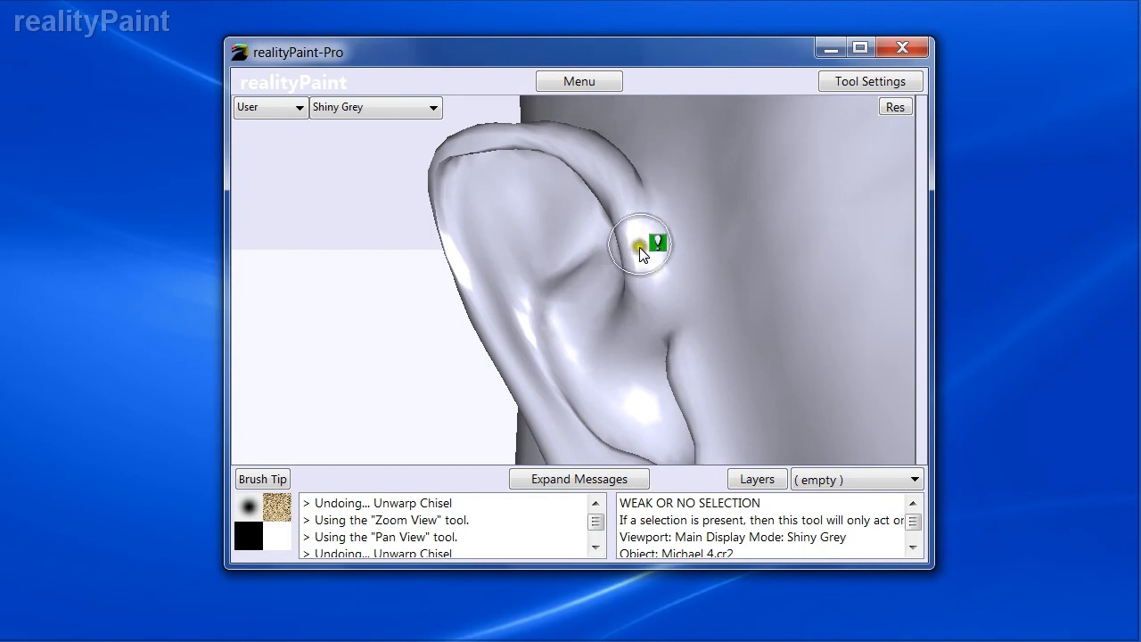
key("ctrl+z")
key("ctrl+z")
key("ctrl+z")
key("ctrl+z")
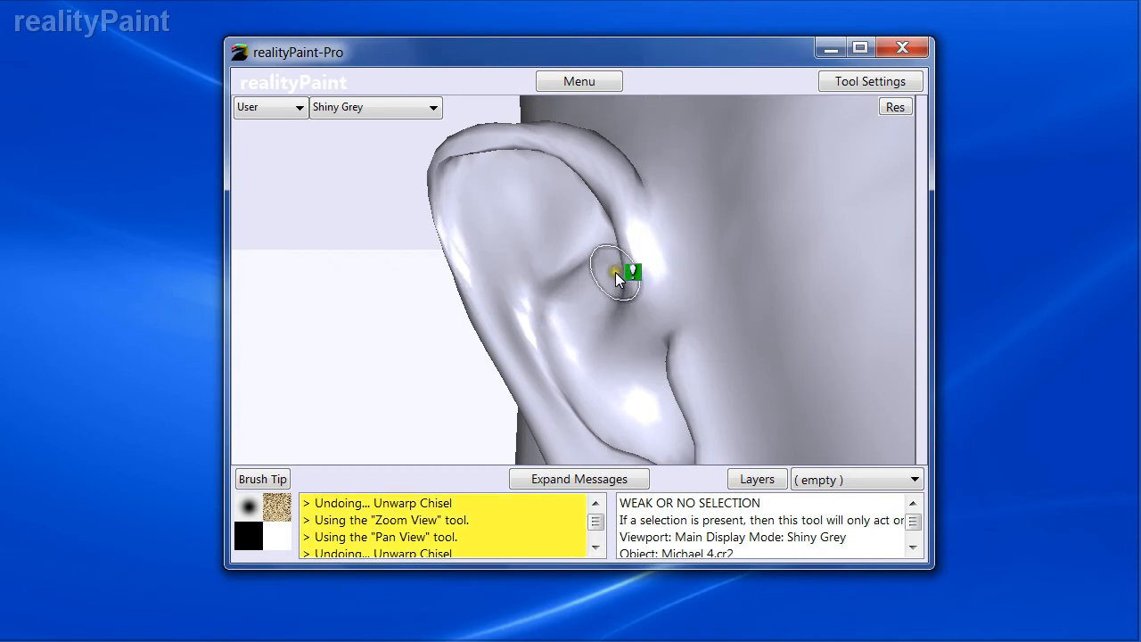
key("ctrl+z")
key("ctrl+z")
key("ctrl+z")
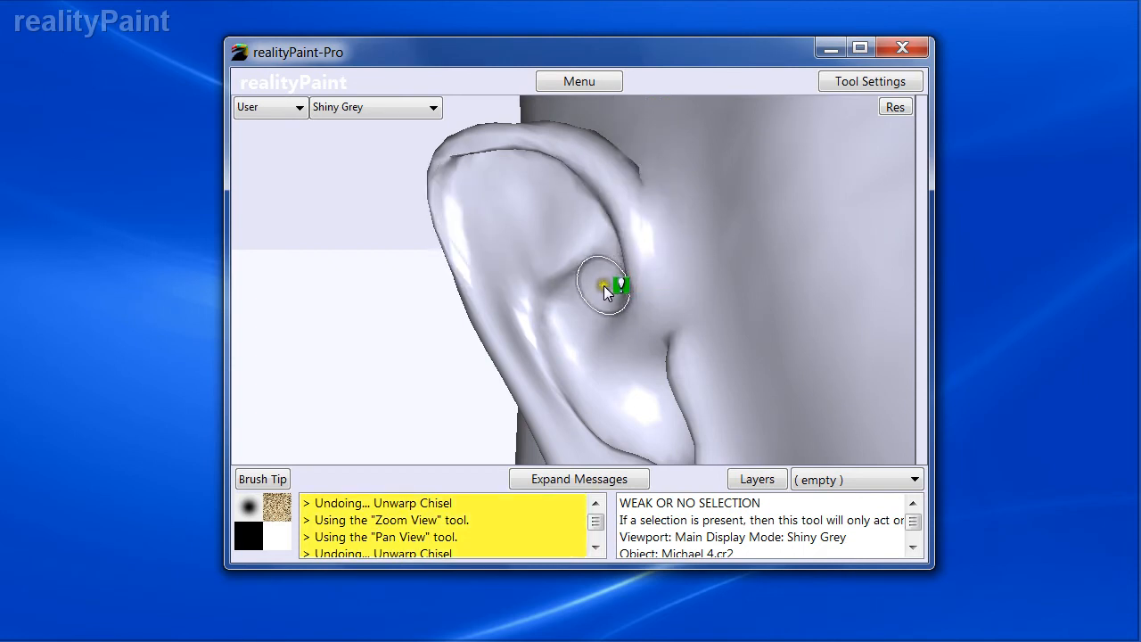
Select the inner ear's vertices with the Selection Brush and soften the selection
right_click(598, 291)
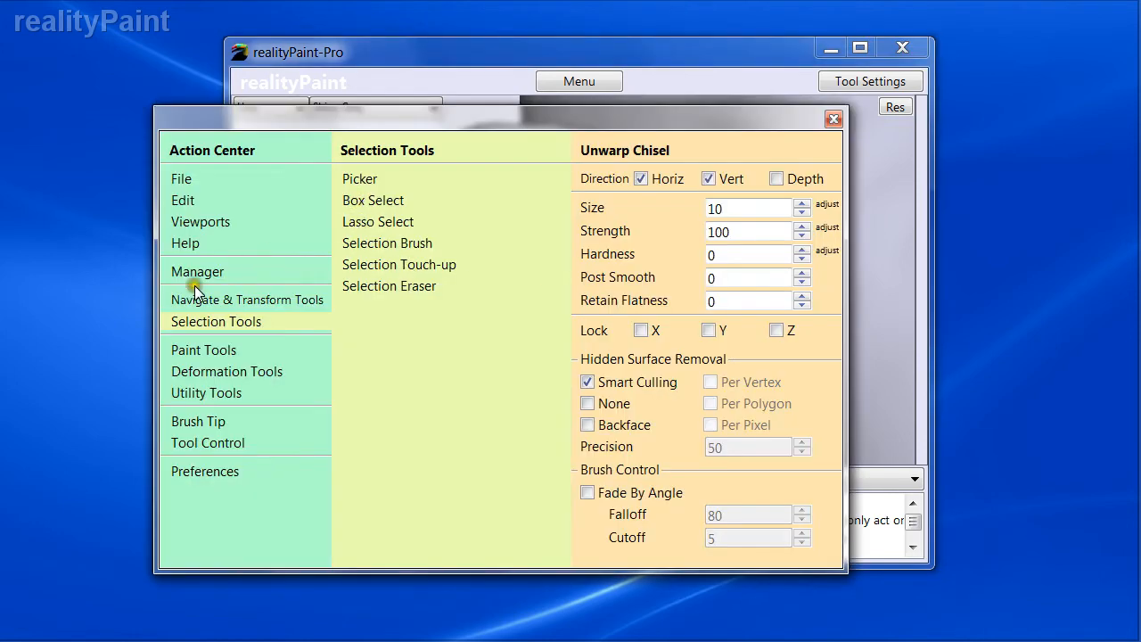
left_click(371, 243)
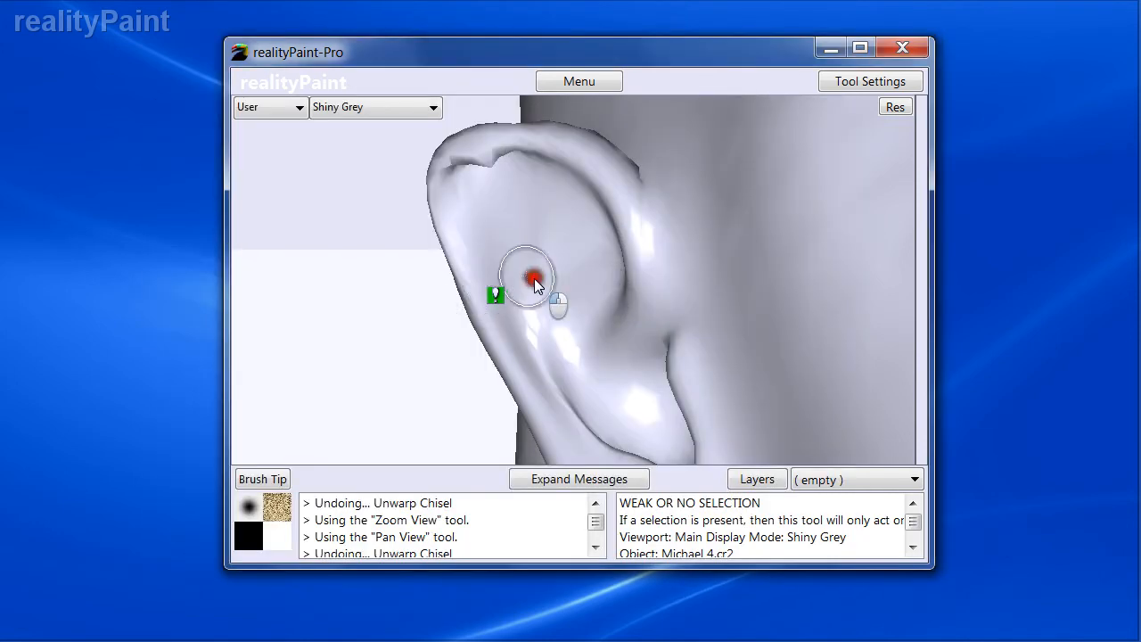
mouse_move(530, 275)
left_mouse_down()
mouse_move(554, 236)
mouse_move(545, 302)
mouse_move(568, 316)
left_mouse_up()
key("s")
Switch to the Unwarp Hammer and unwarp the selected area of the inner ear
right_click(630, 351)
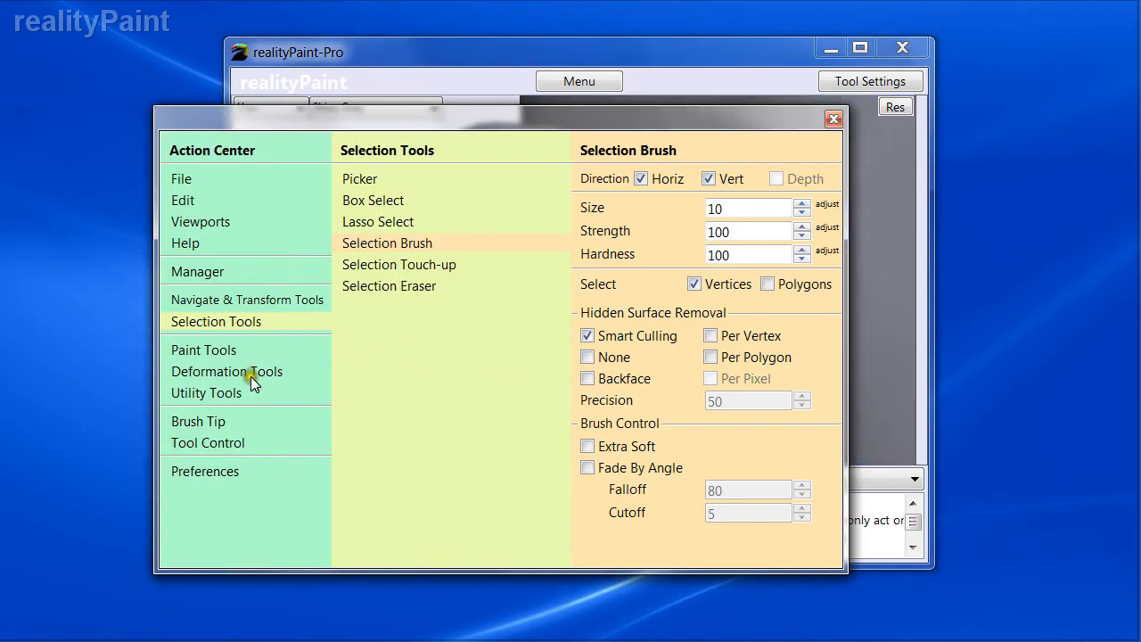
left_click(218, 373)
left_click(376, 444)
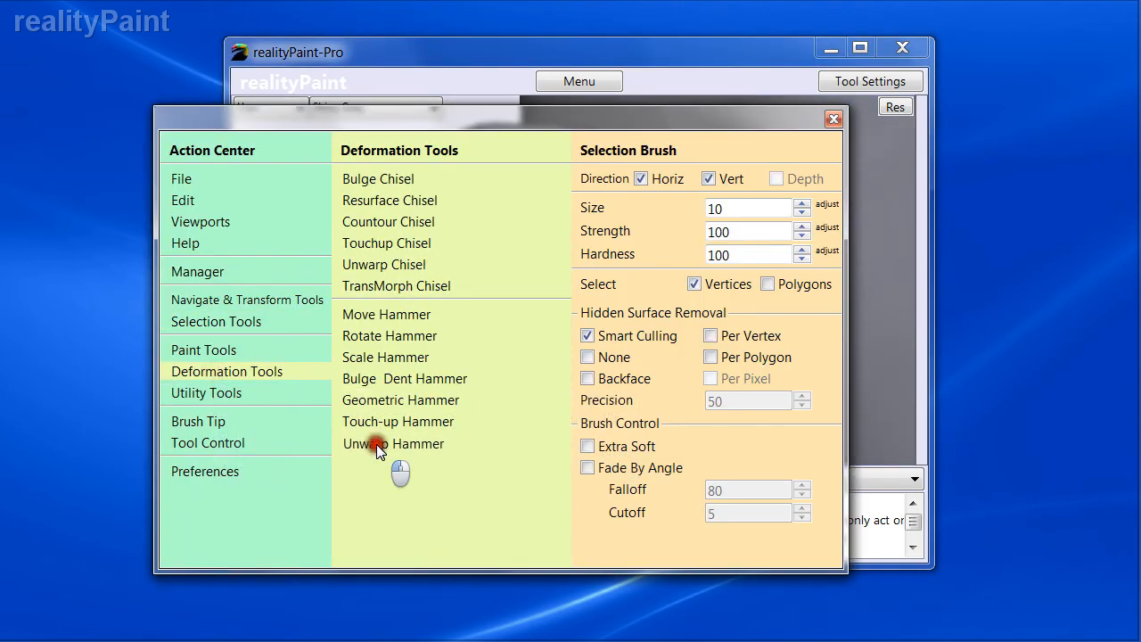
right_click(571, 328)
left_click_drag(571, 328, 657, 273)
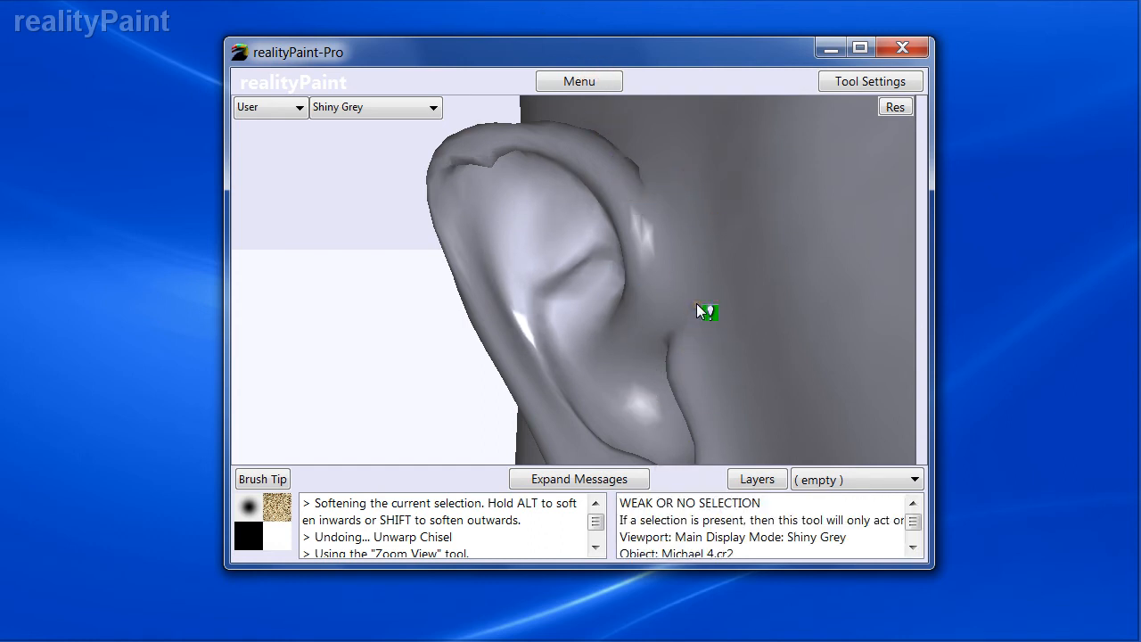
Show the whole head in Front view and activate the TransMorph Chisel
scroll(696, 303, "down", 4)
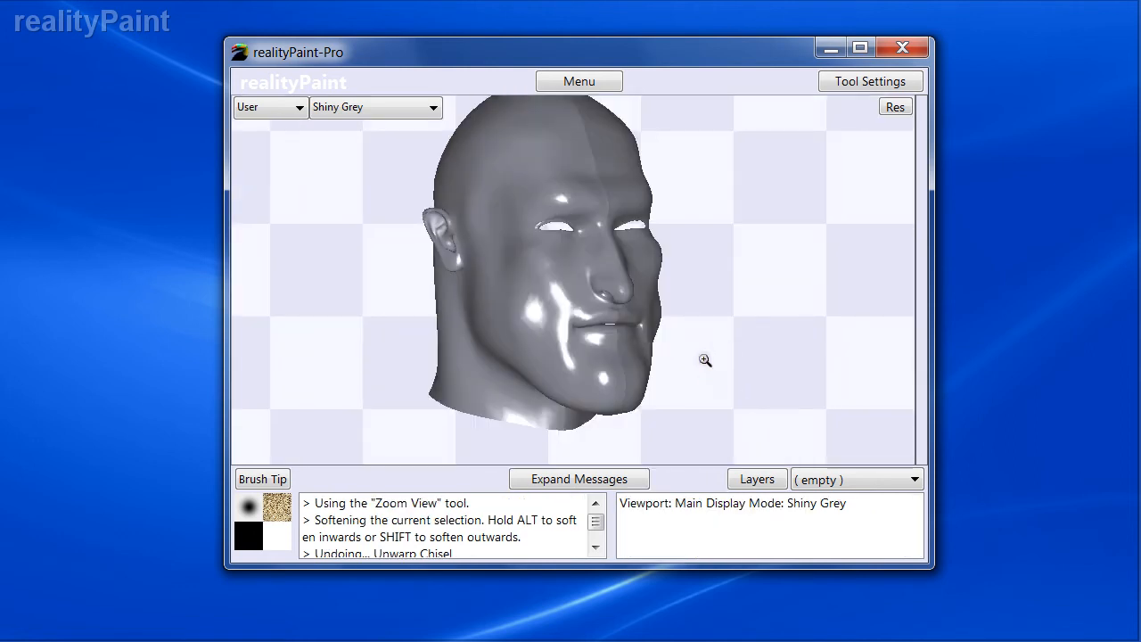
key("f")
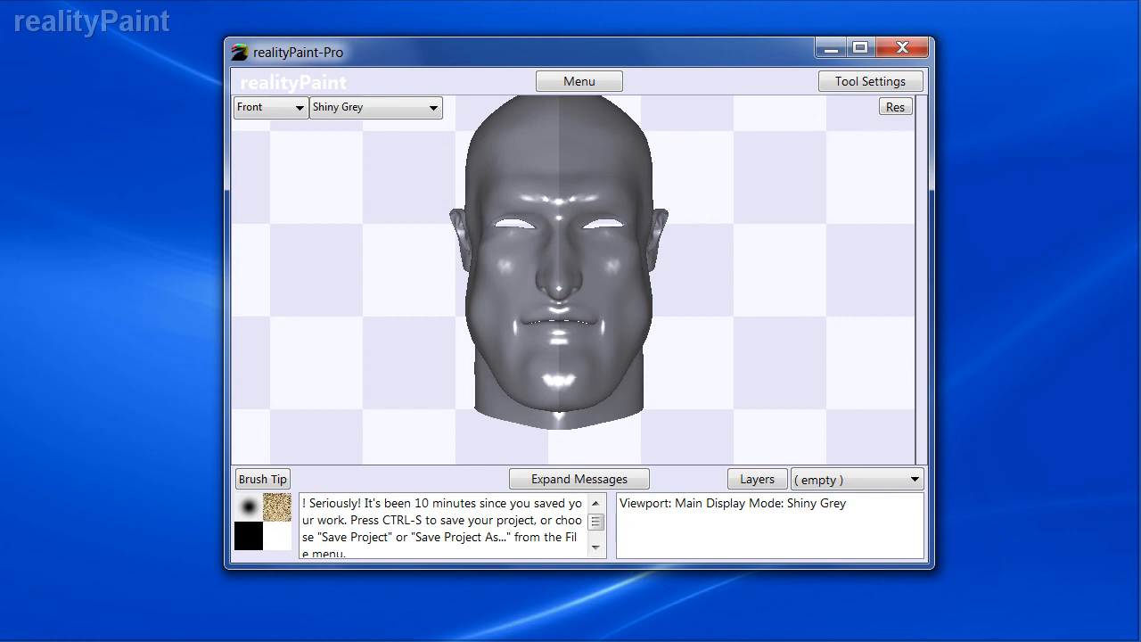
left_click(579, 79)
left_click(404, 288)
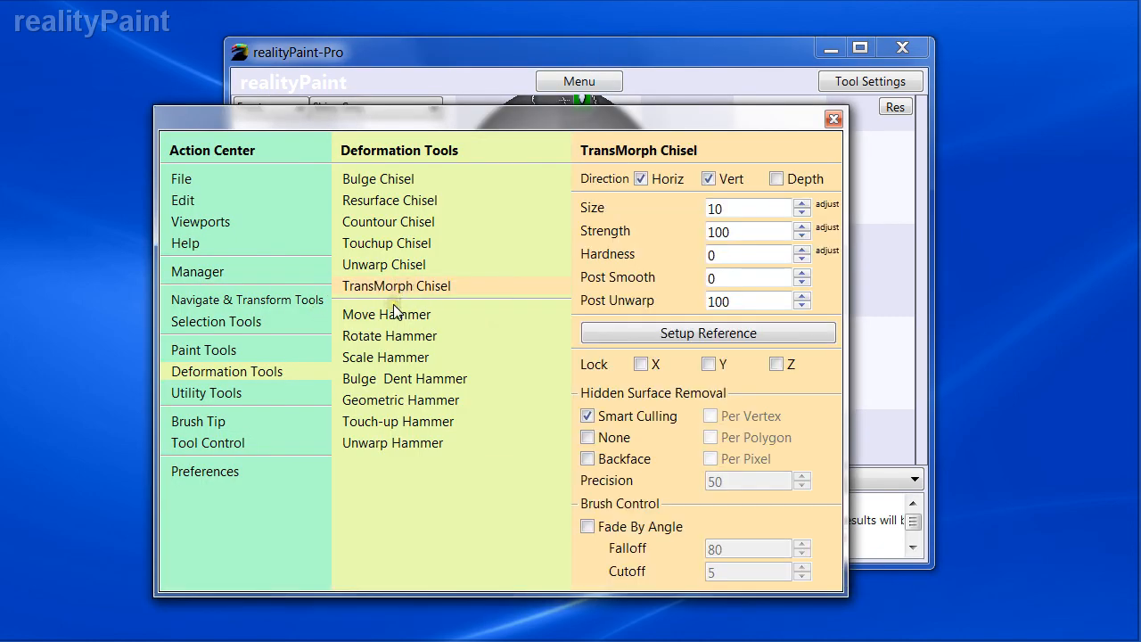
mouse_move(508, 346)
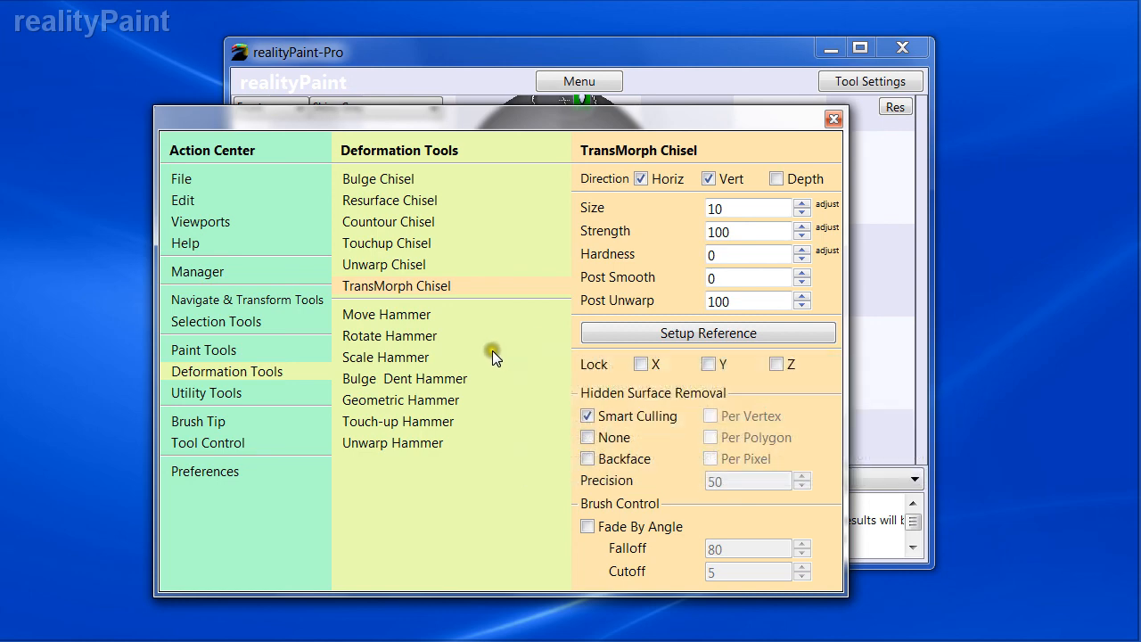